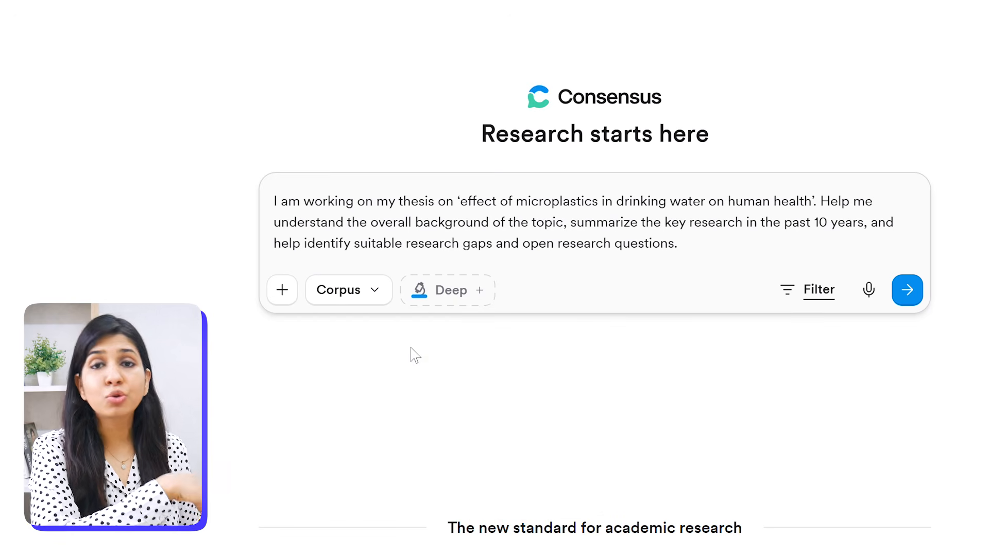
- Submit the thesis prompt on the effect of microplastics in drinking water on human health
click(907, 299)
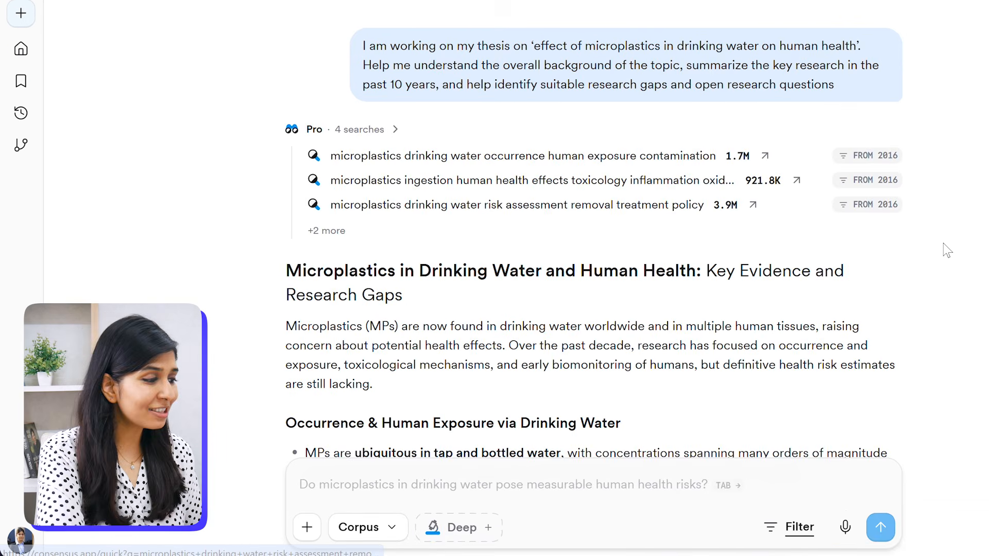
- Read through the generated summary, key evidence and research gaps sections of the answer
scroll(947, 251, down, 3)
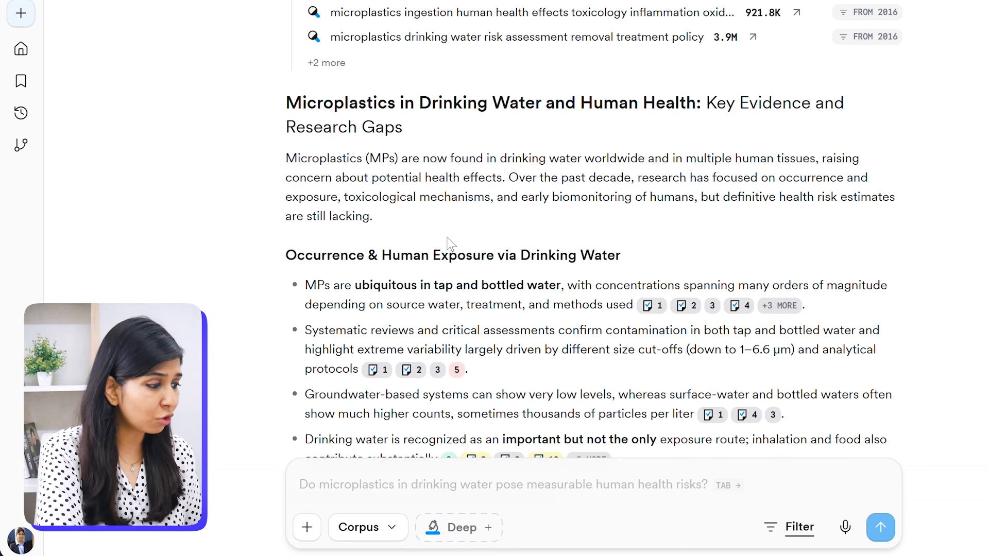
scroll(448, 242, down, 1)
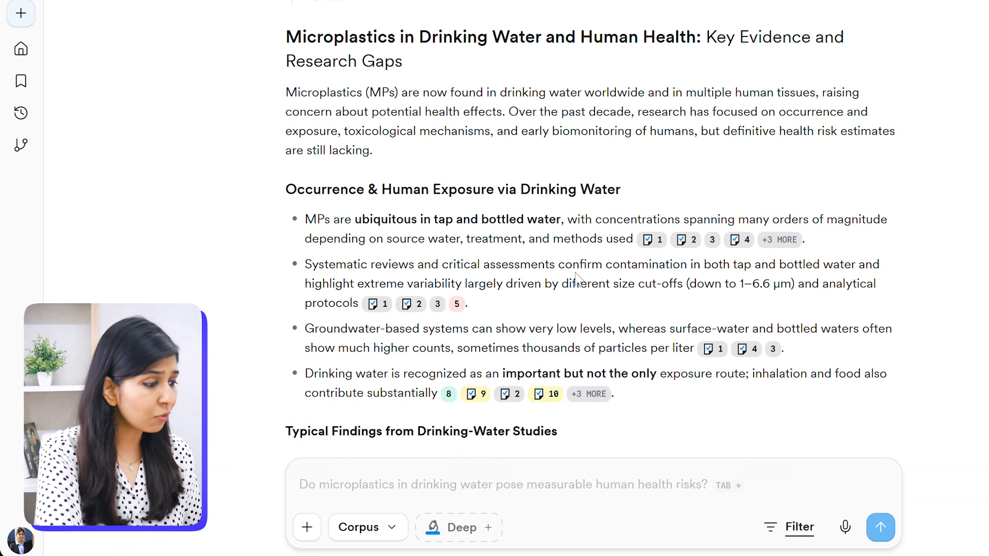
scroll(576, 277, down, 9)
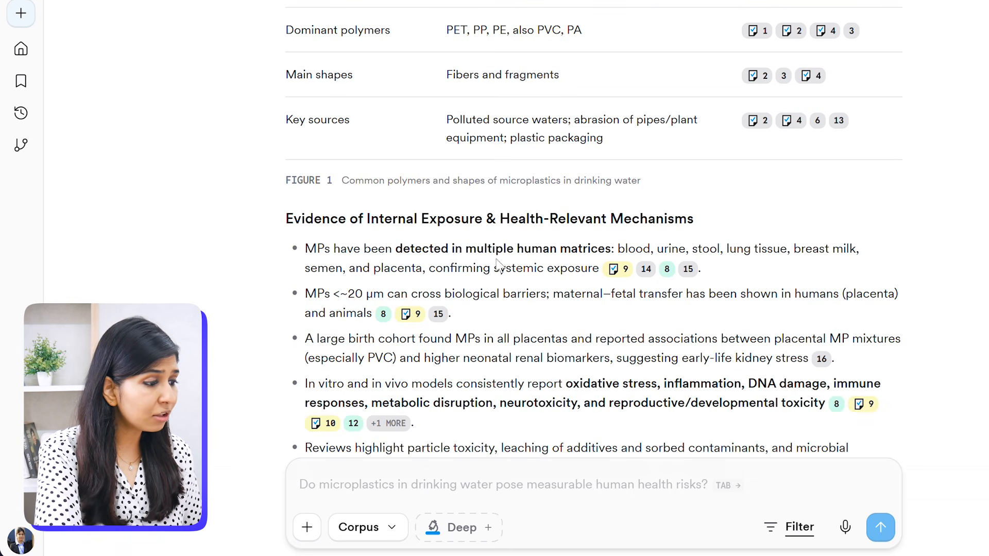
scroll(787, 242, up, 15)
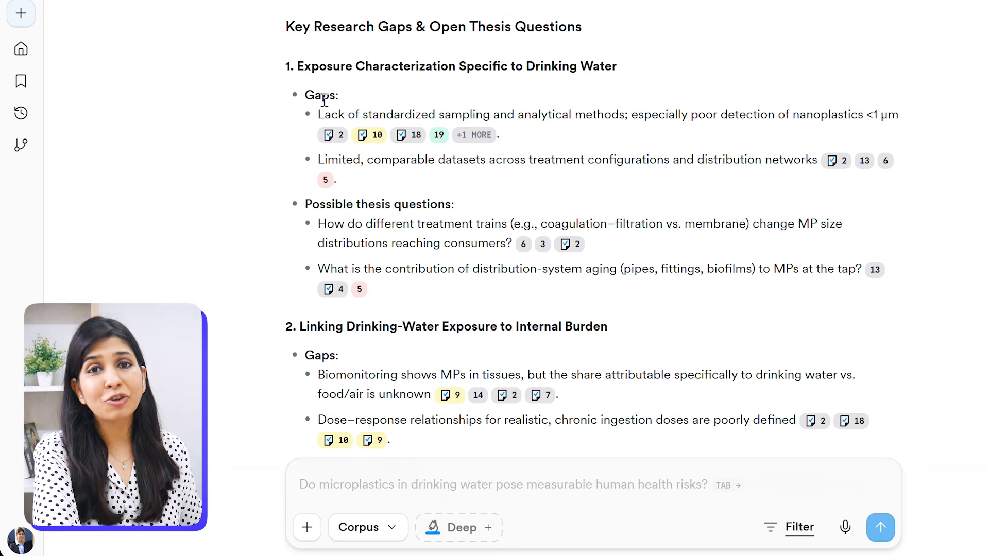
scroll(539, 222, down, 4)
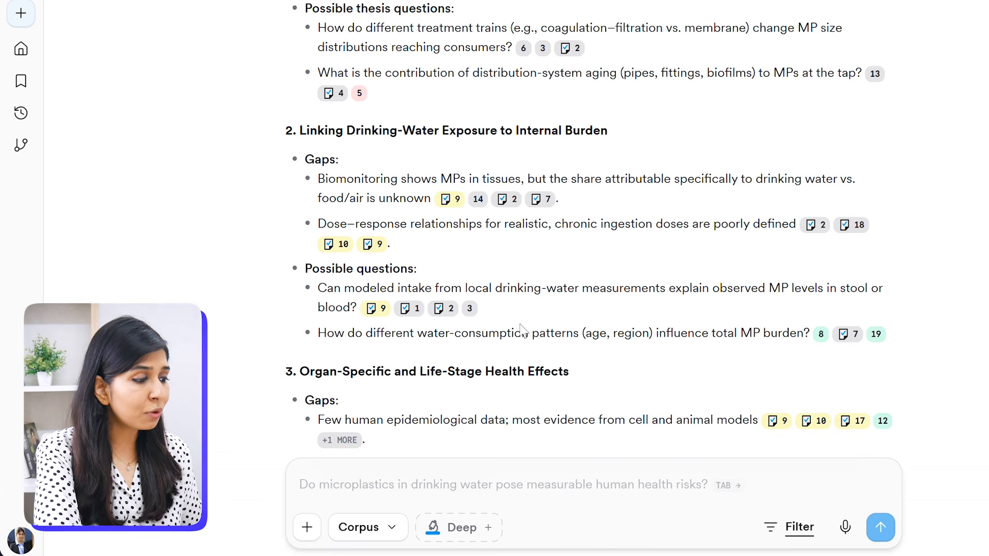
scroll(526, 326, down, 2)
scroll(526, 326, down, 5)
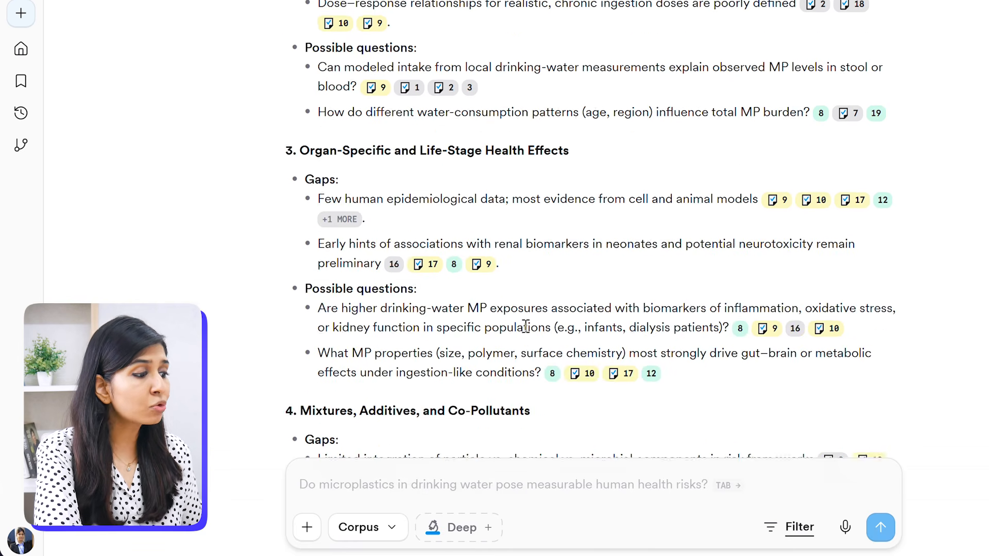
scroll(525, 327, down, 8)
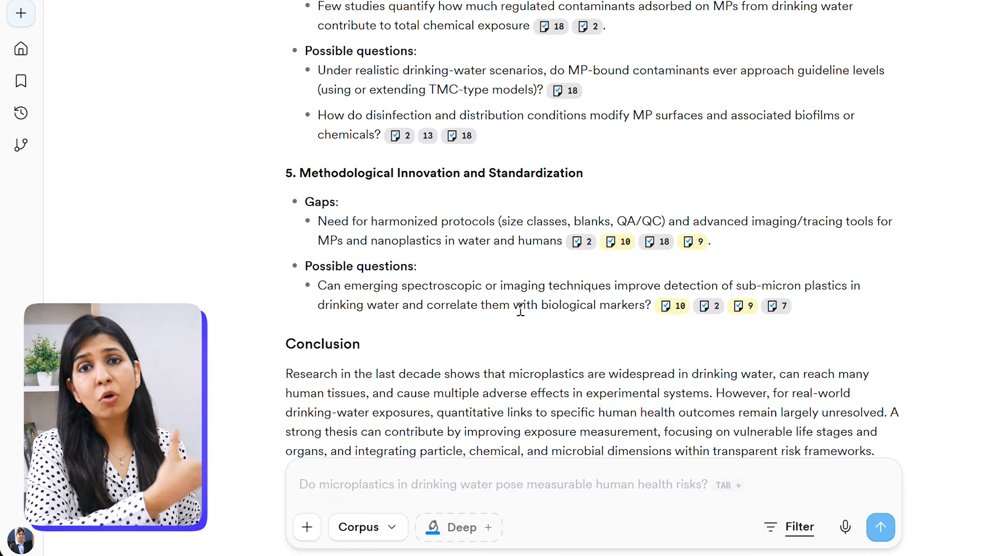
mouse_move(578, 249)
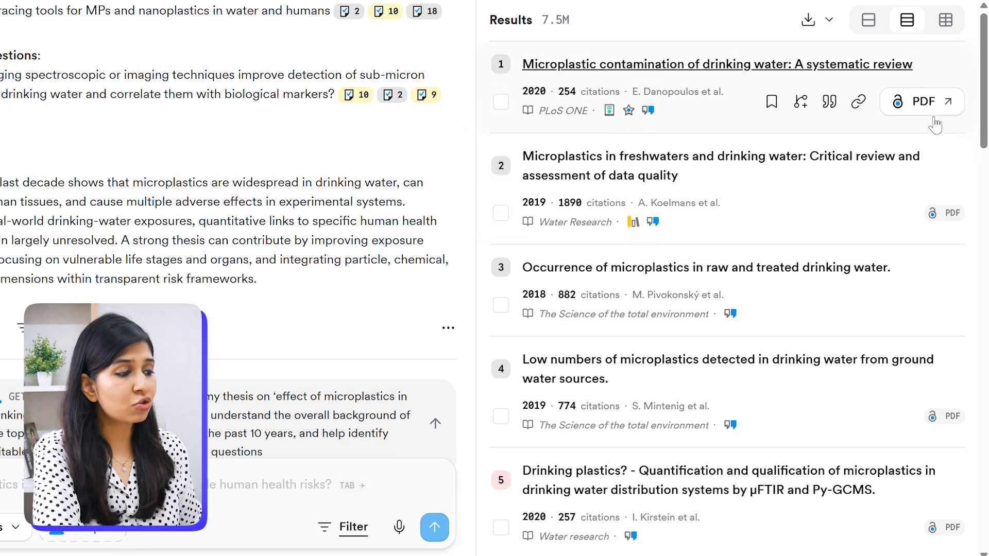
- Save the cited freshwater and drinking water microplastics review to the library and view a finding's citation formats
click(853, 66)
scroll(749, 265, down, 5)
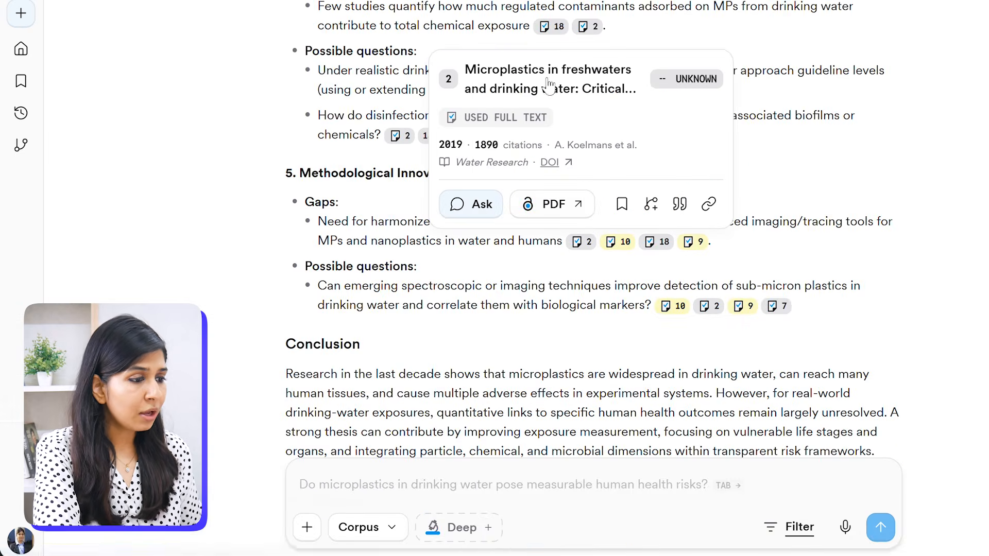
click(622, 204)
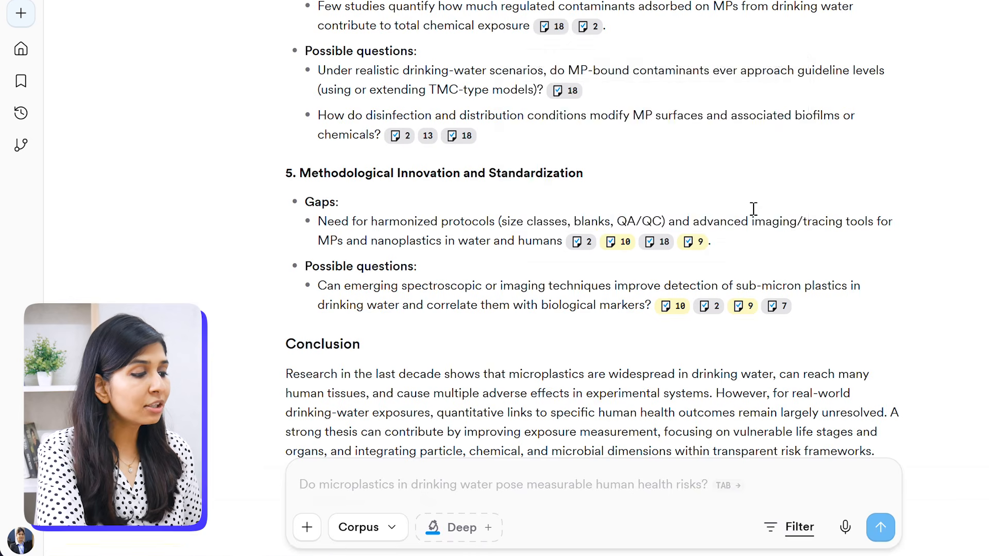
click(754, 208)
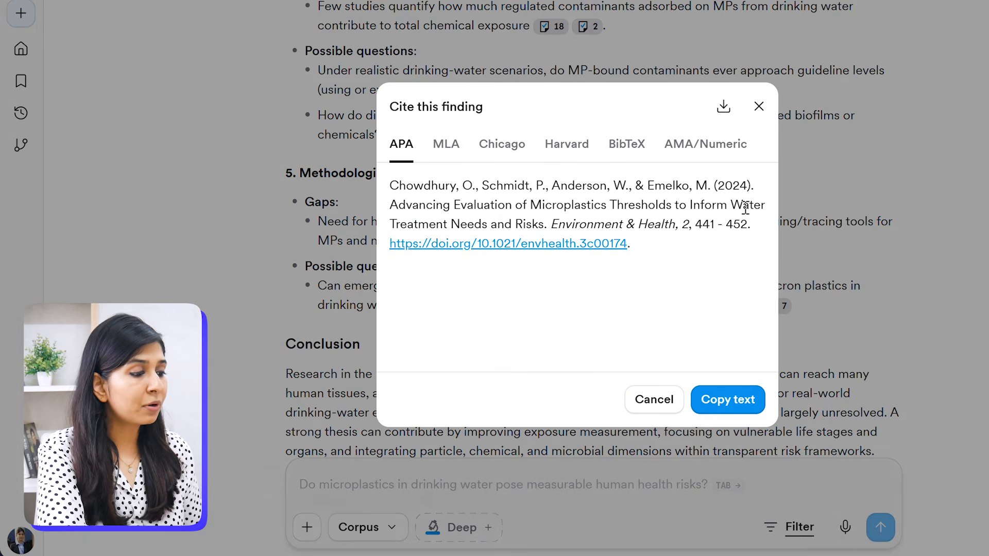
click(652, 399)
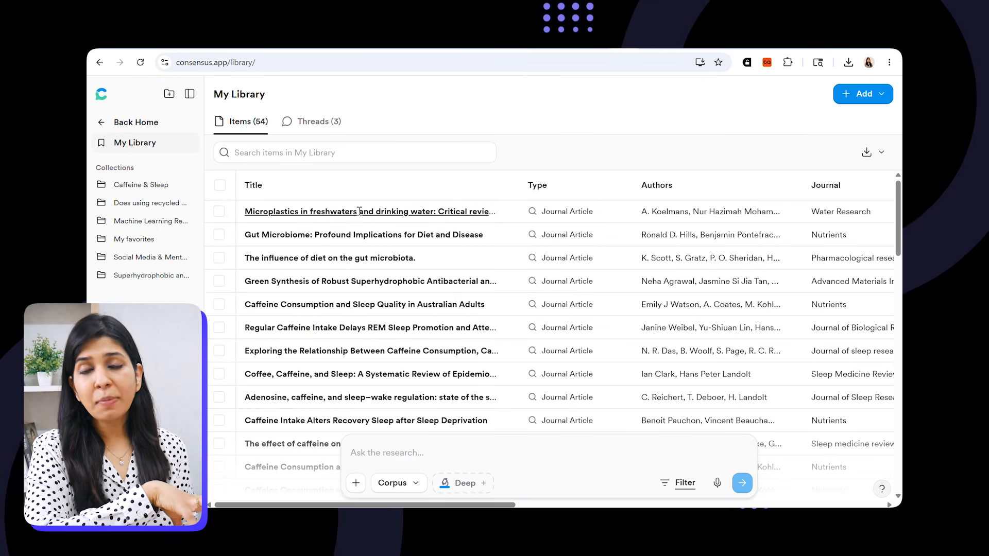
- Select the microplastics review in My Library and ask it 'Can you explain what are the different mechanisms through which microplastics enter drinking water'
click(219, 212)
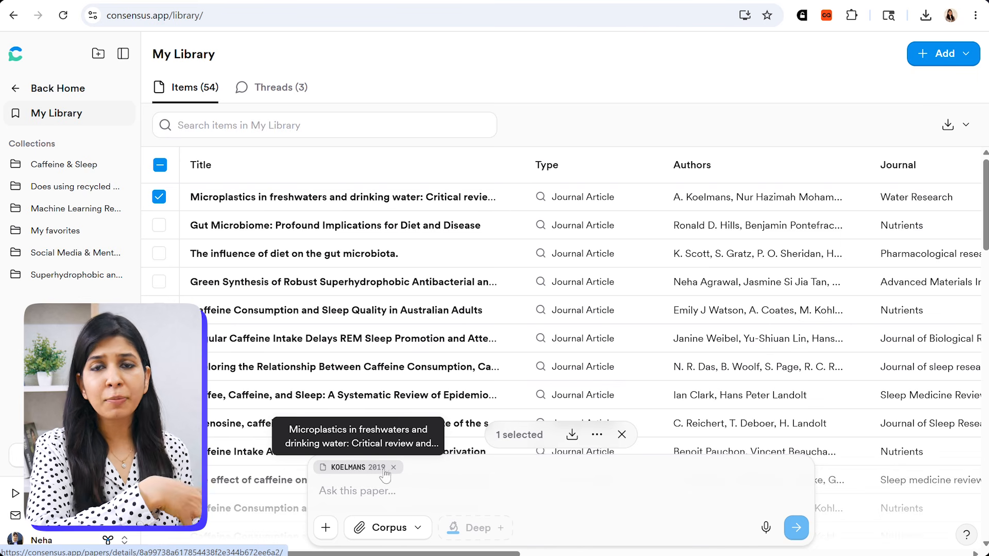
click(357, 492)
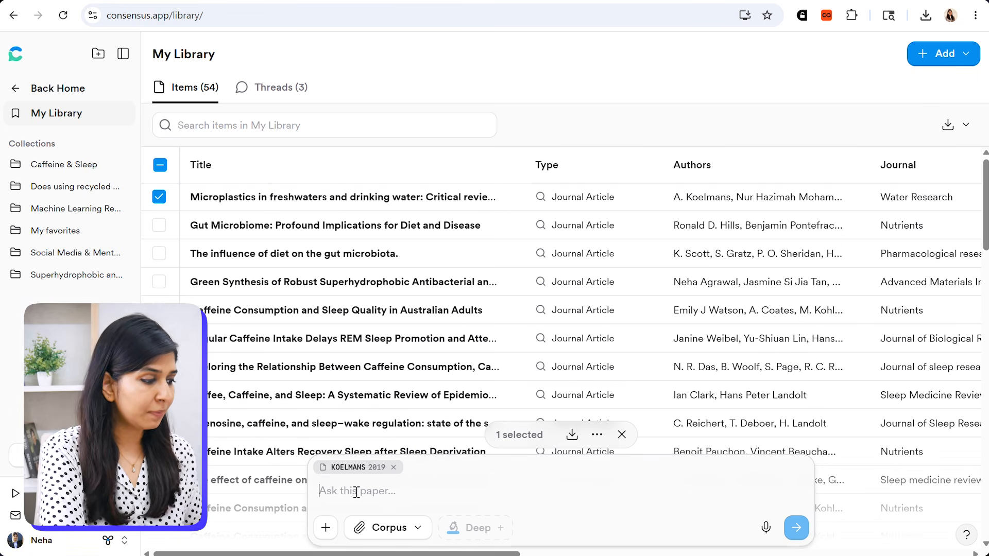
text(Ca)
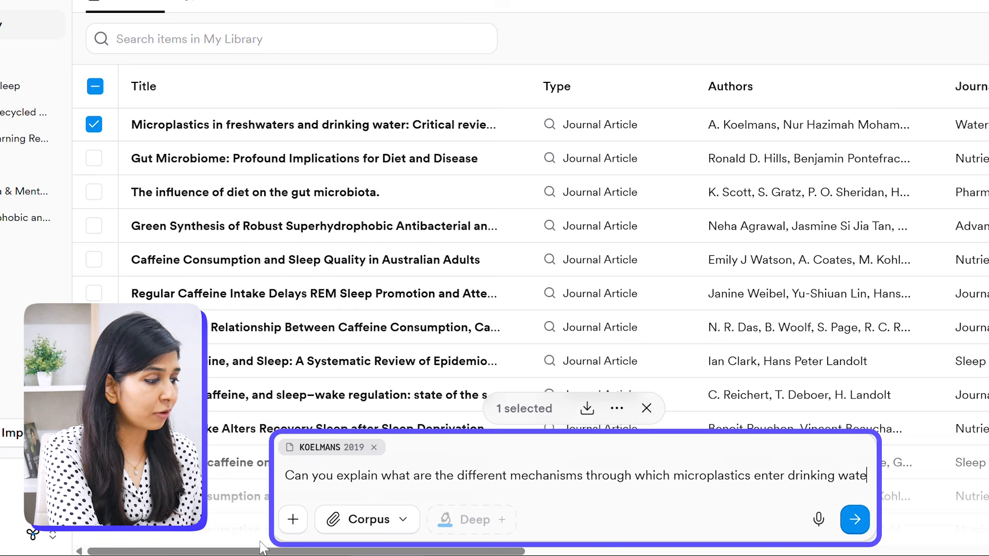
text(r)
key(Return)
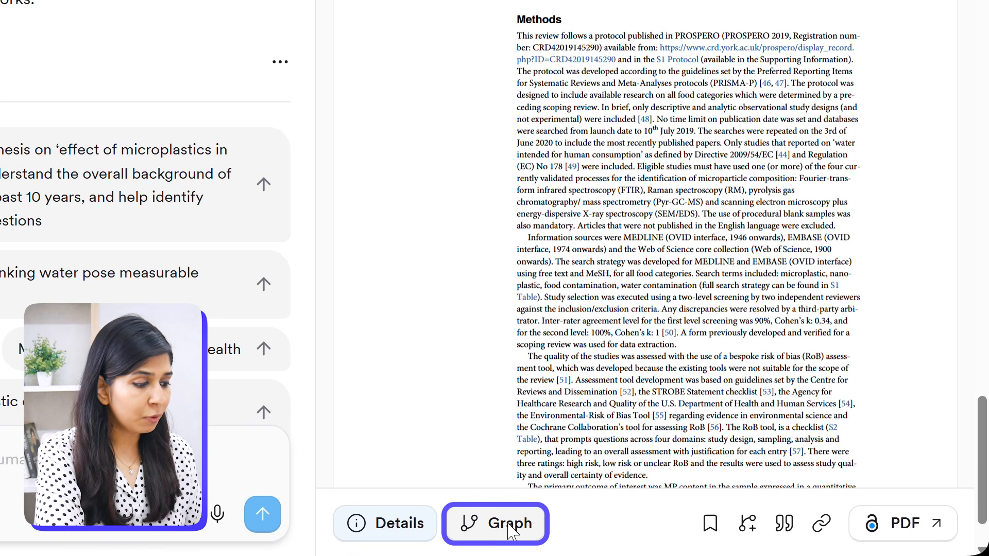
- Open the citation graph for a paper, select a related lung tissue study and view its PDF
click(509, 524)
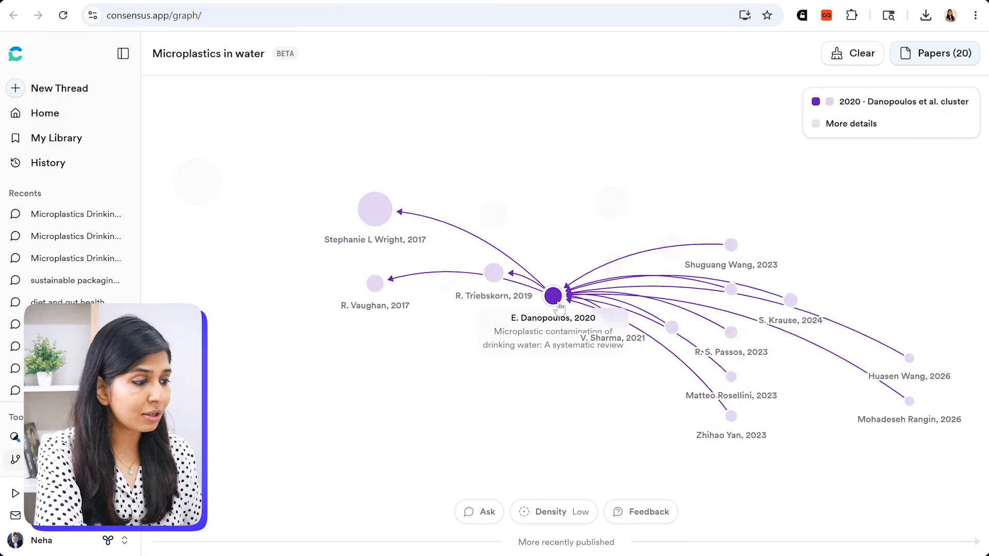
click(684, 239)
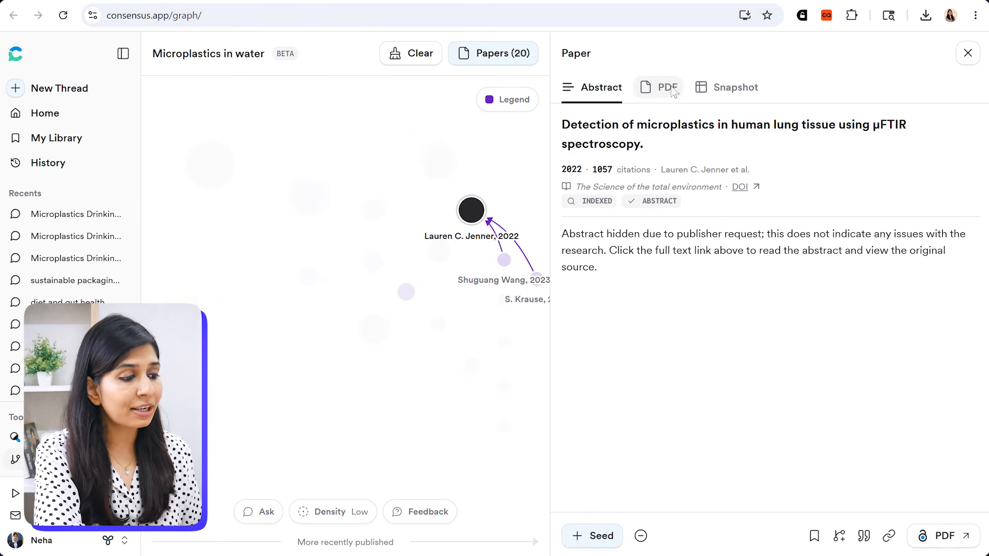
click(670, 89)
scroll(840, 276, down, 10)
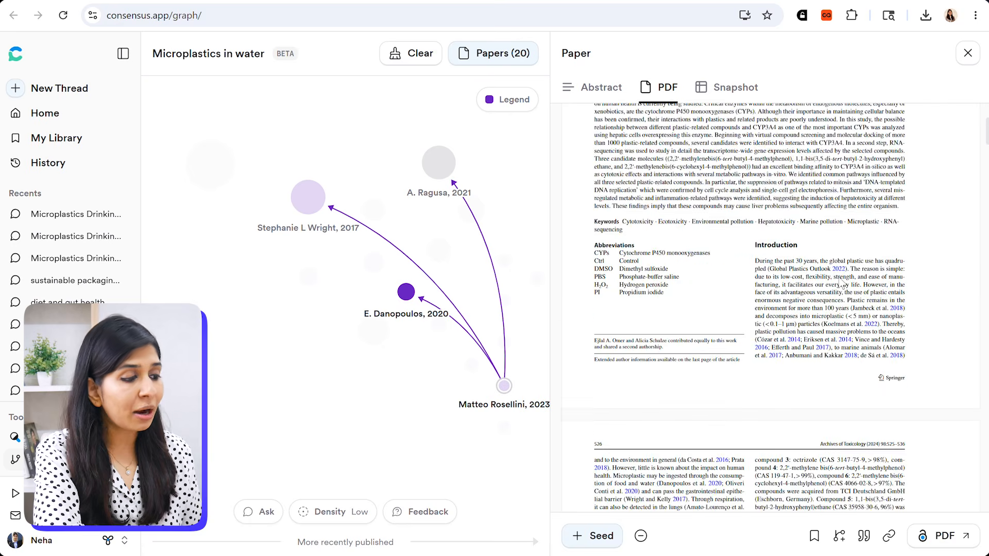
- Scroll through Google Scholar results on protein folding and misfolding for comparison
scroll(840, 278, down, 5)
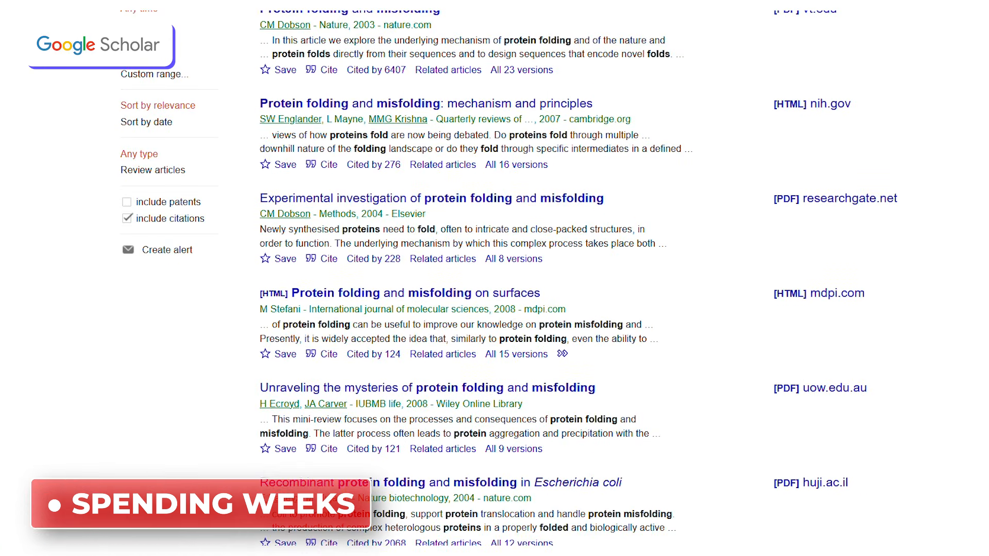
scroll(494, 278, down, 2)
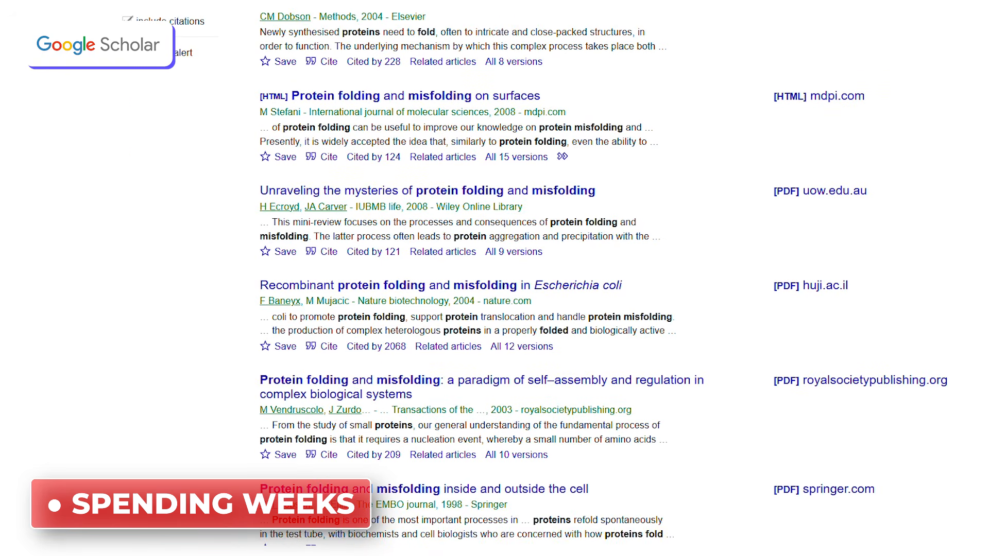
scroll(495, 278, down, 2)
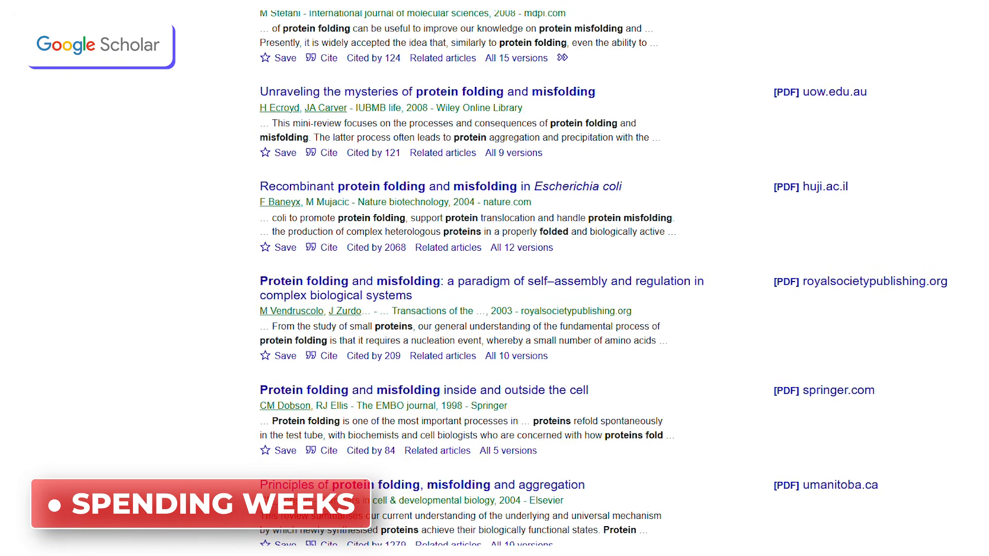
scroll(495, 278, down, 2)
click(943, 334)
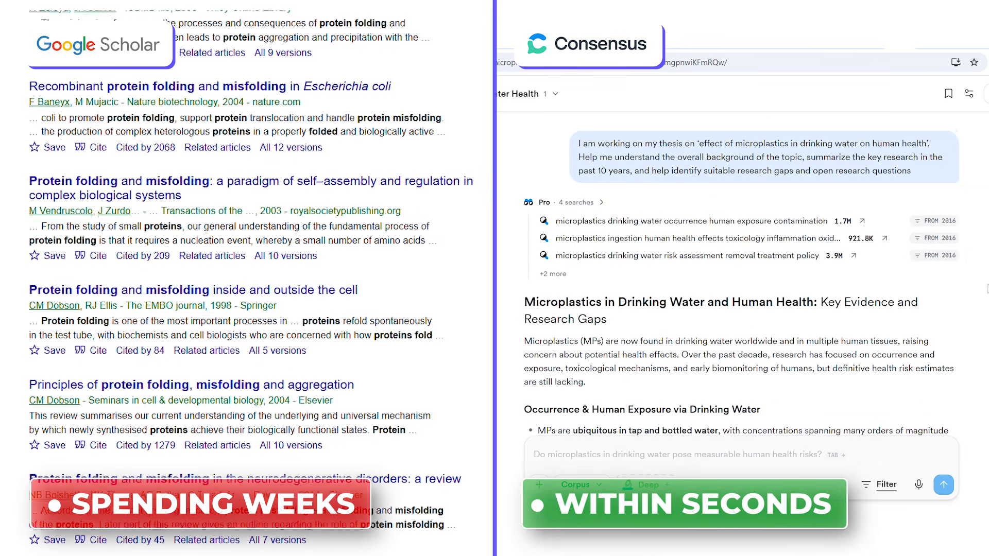
scroll(639, 285, down, 3)
scroll(248, 278, down, 6)
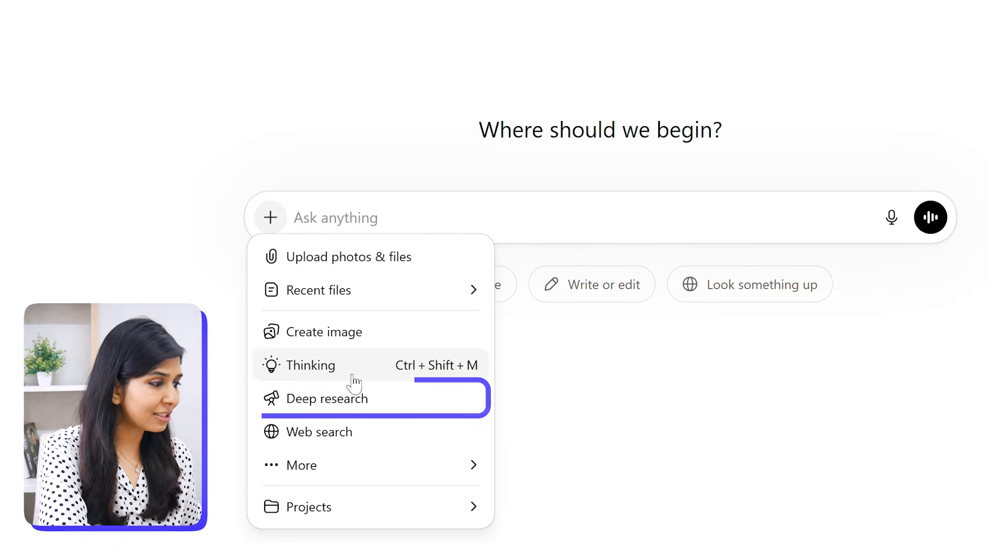
- Switch to ChatGPT, enable Deep research mode and open the Apps connector list
click(359, 384)
click(458, 280)
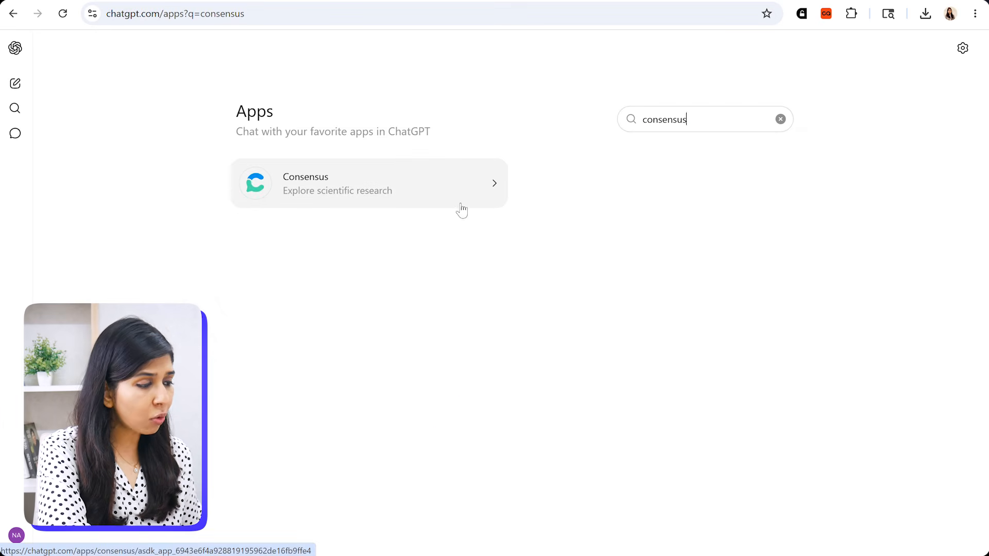
click(459, 209)
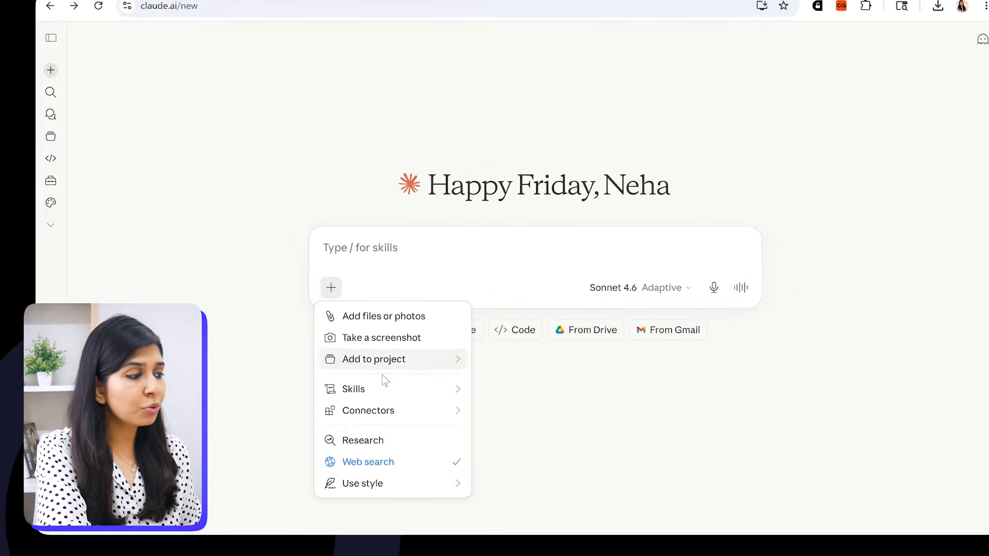
- Switch to Claude, add the Consensus connector from the connectors directory and relaunch the sign-in tab
mouse_move(421, 402)
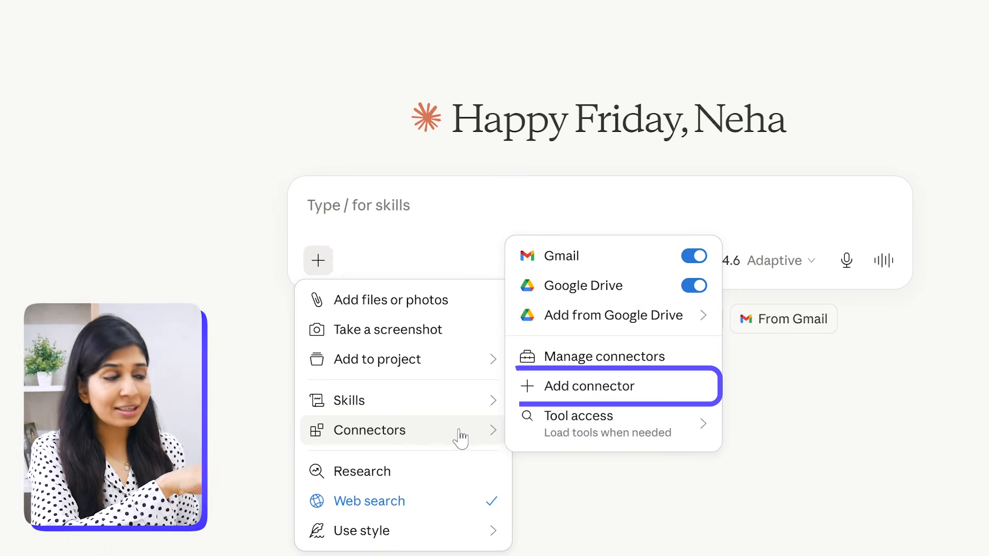
click(592, 387)
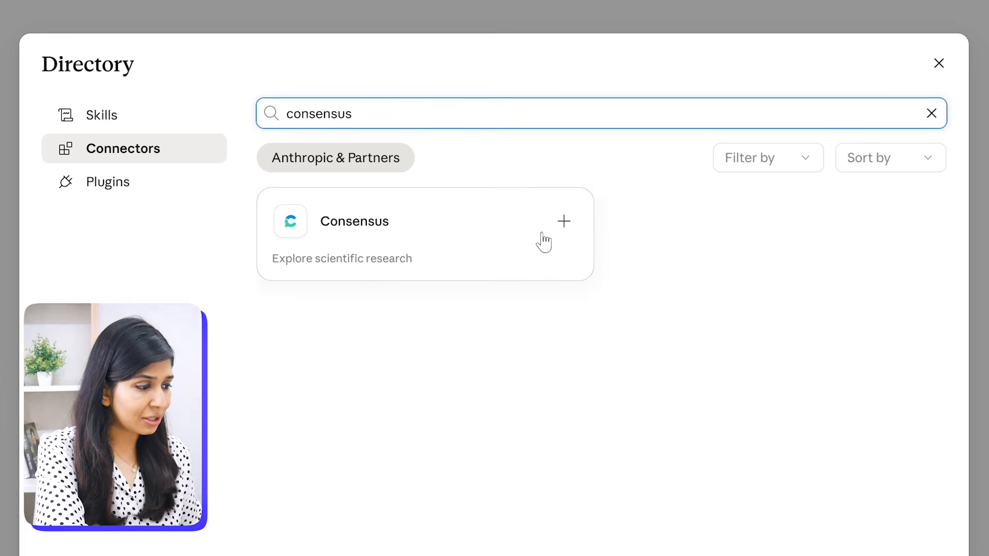
click(560, 225)
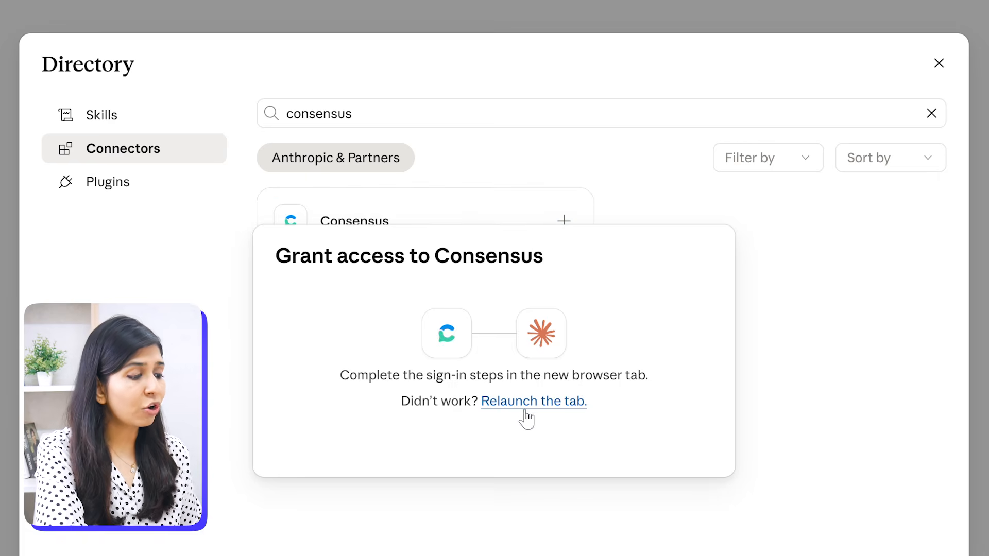
click(529, 403)
click(497, 519)
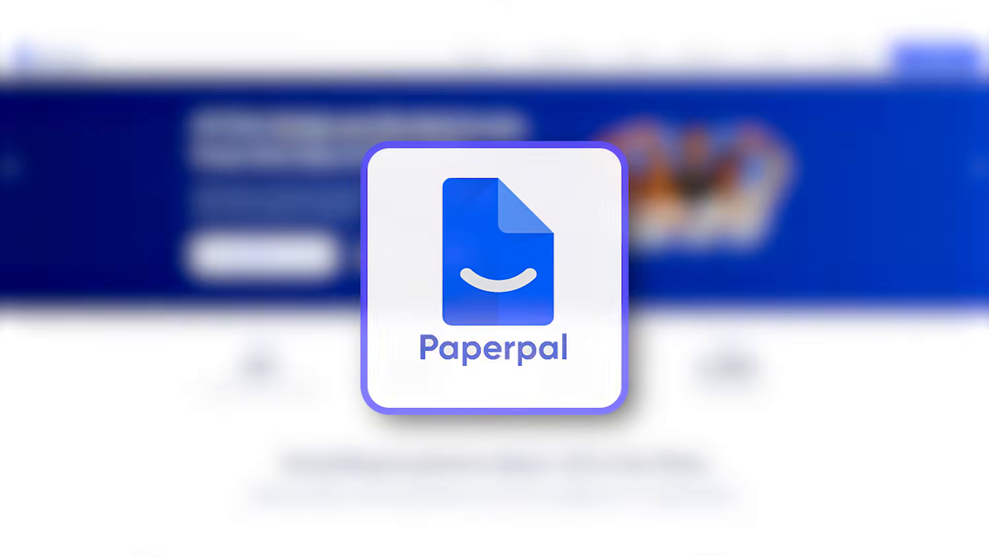
- Scroll through the Paperpal homepage and its academic feature overview
scroll(495, 279, down, 2)
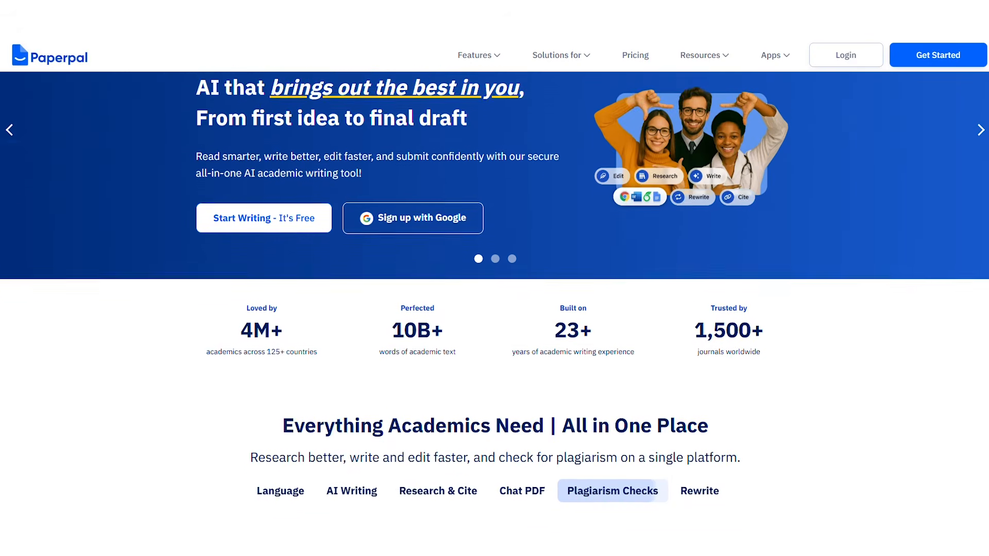
scroll(494, 278, down, 3)
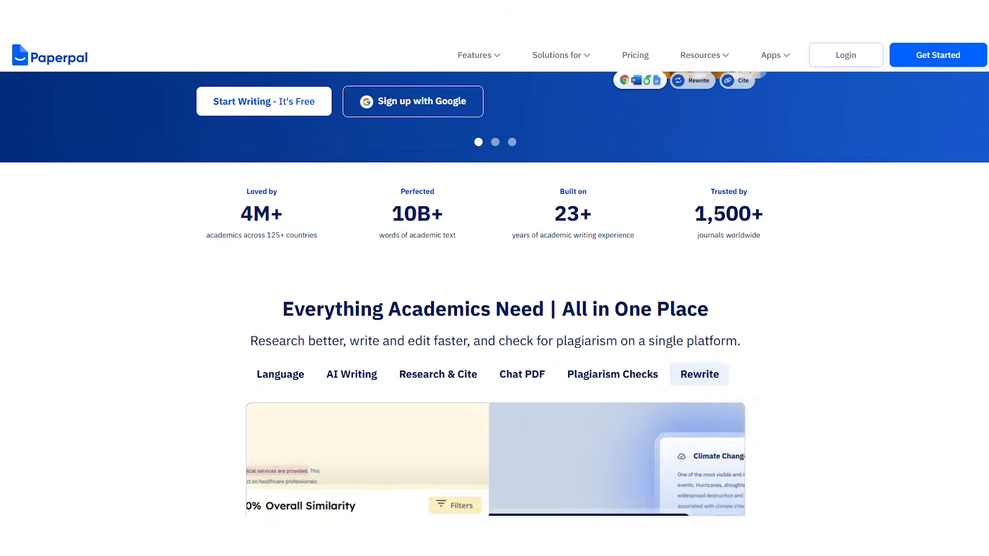
scroll(495, 278, down, 2)
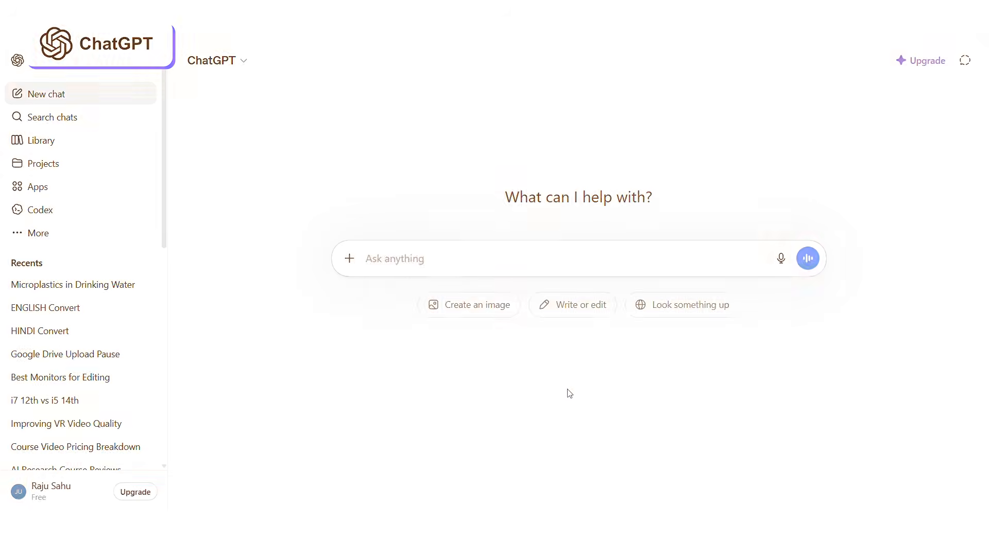
- Start a ChatGPT prompt saying you are writing the introduction section of your thesis
text(I am writing the introduction)
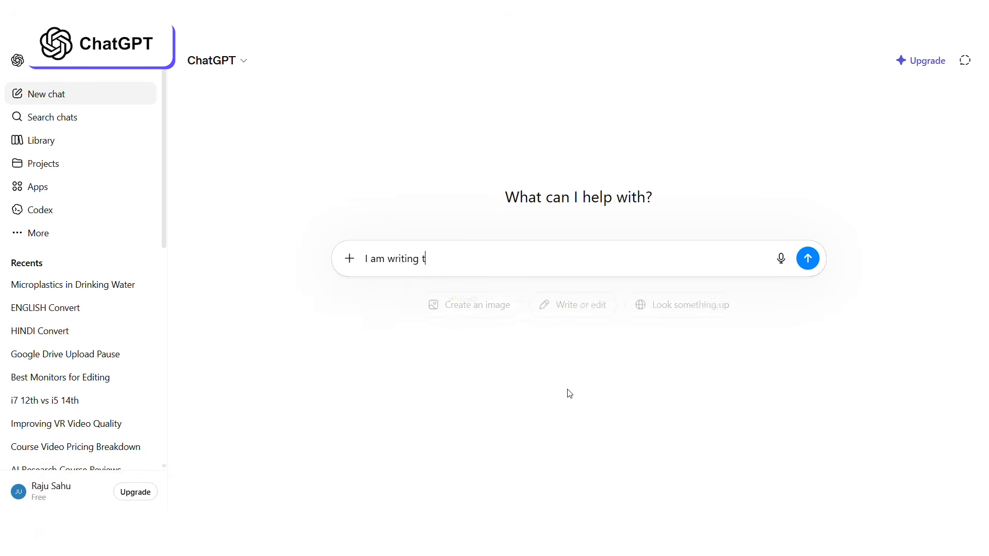
text( section of m)
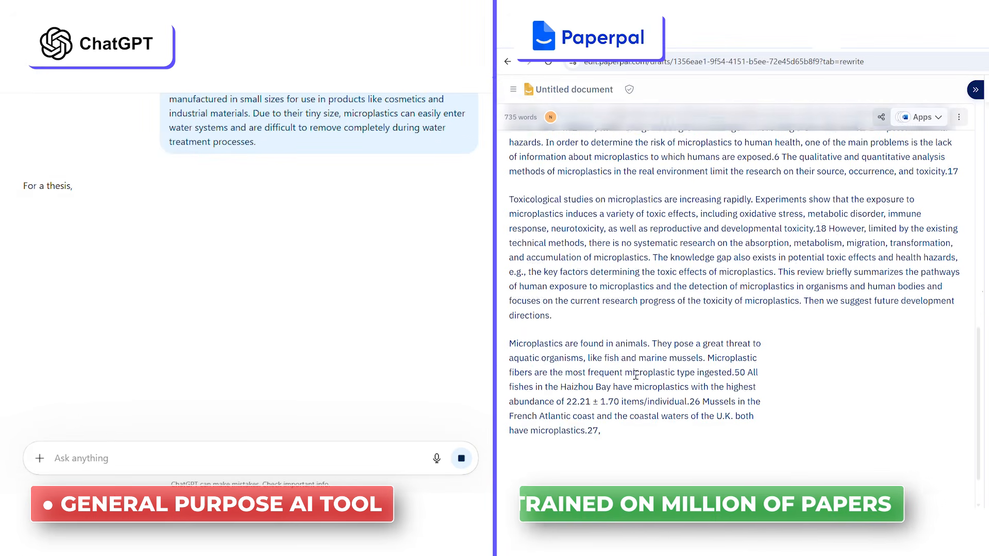
- Paraphrase the paragraph about microplastics in animals with Paperpal's Rewrite tool and replace the original text
drag(607, 427, 514, 332)
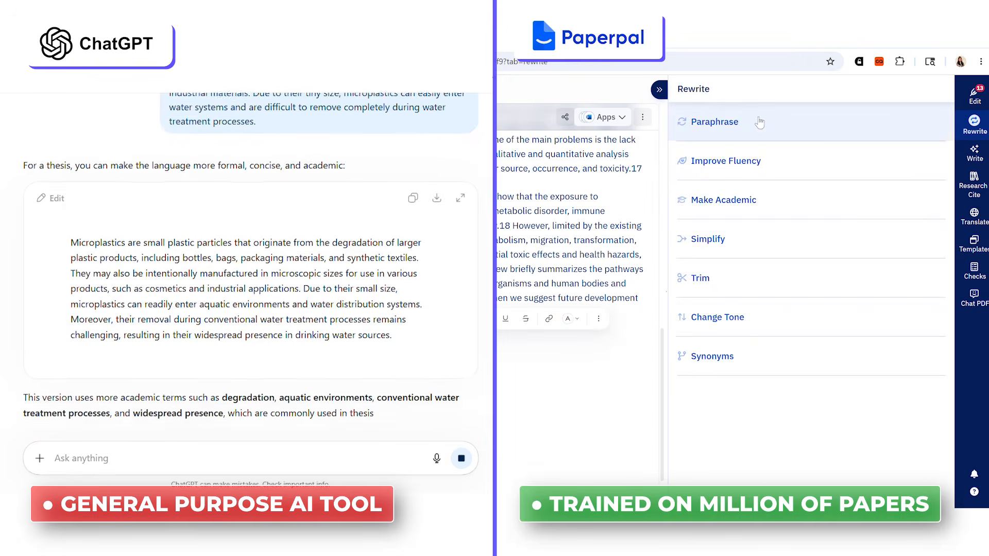
click(761, 124)
click(753, 279)
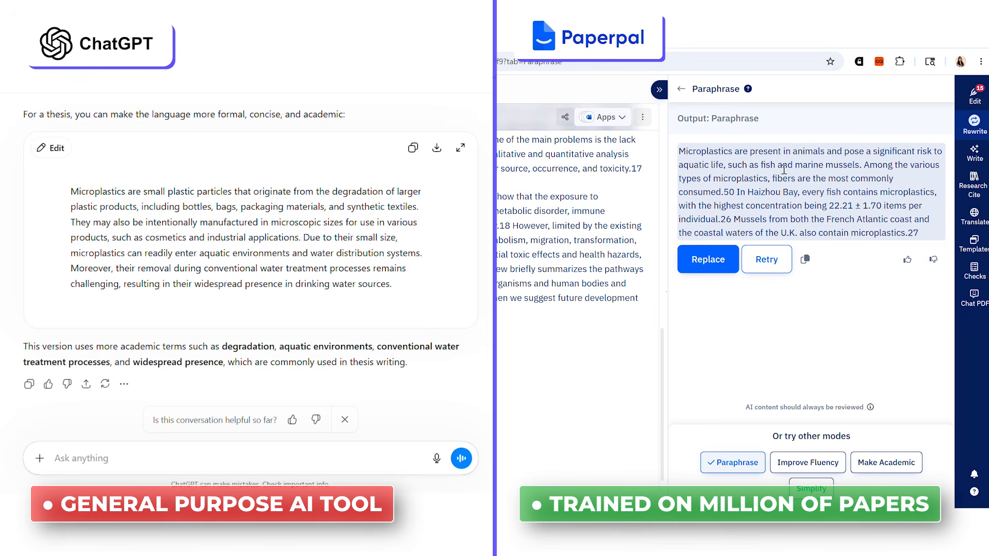
click(708, 259)
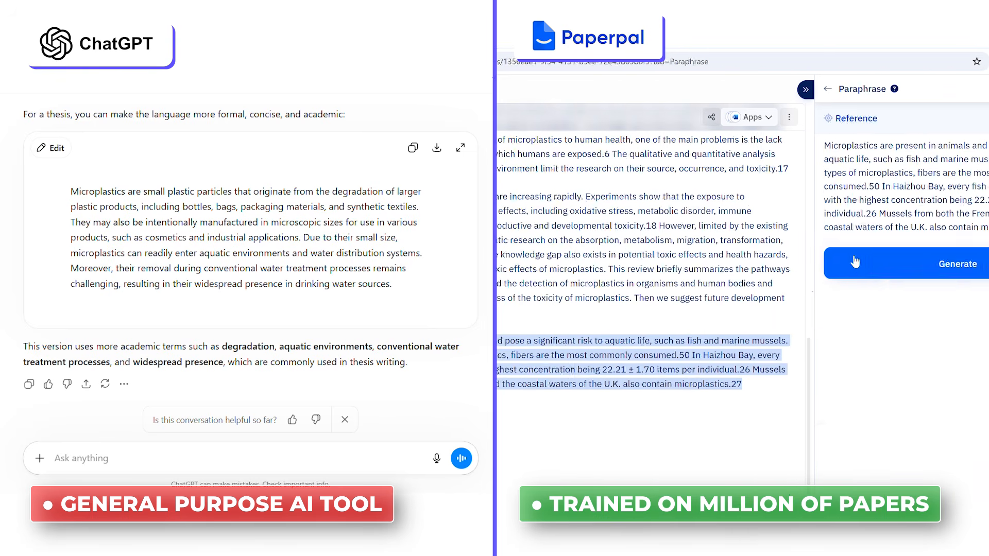
click(827, 339)
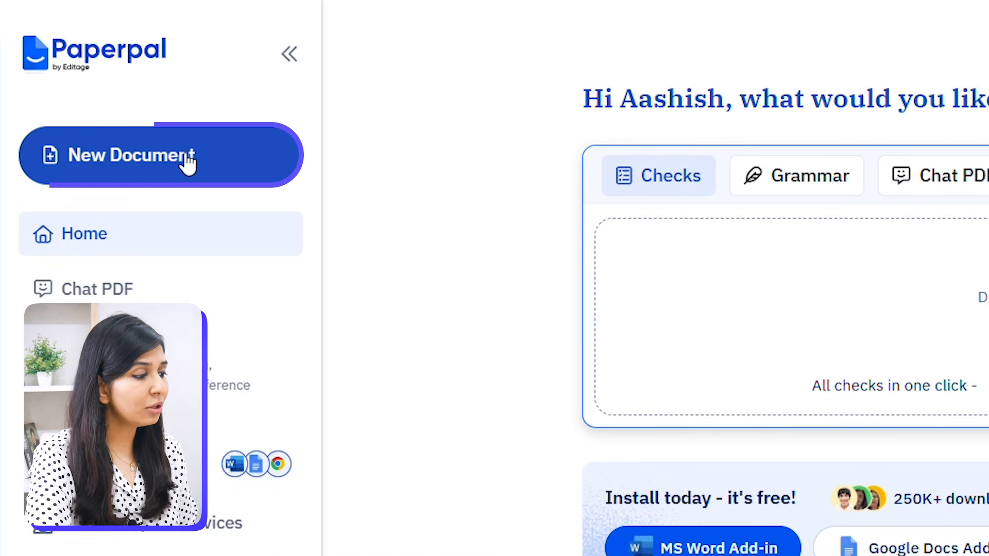
- Create a new Paperpal document, open the Write assistant and pick the 'Use notes and develop a structure' idea
click(188, 163)
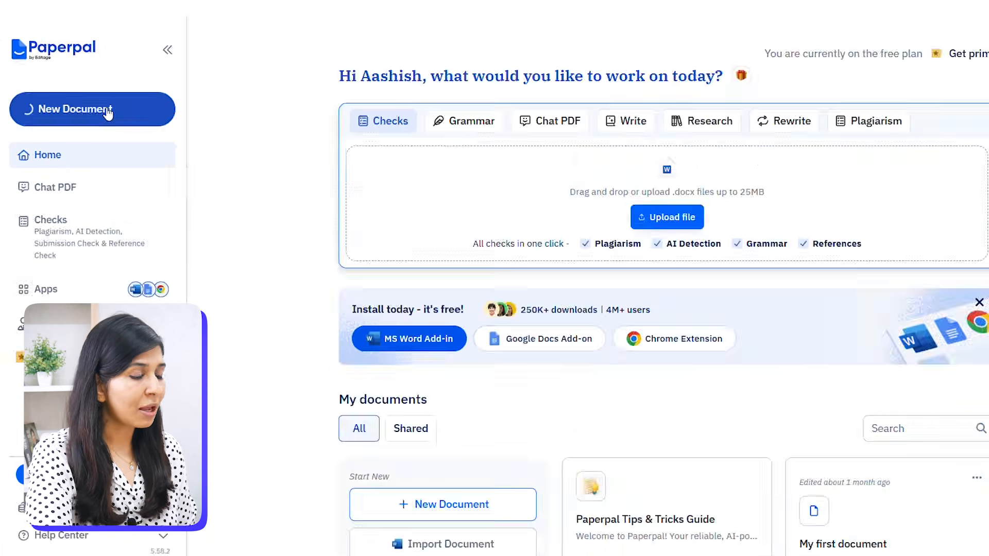
click(947, 52)
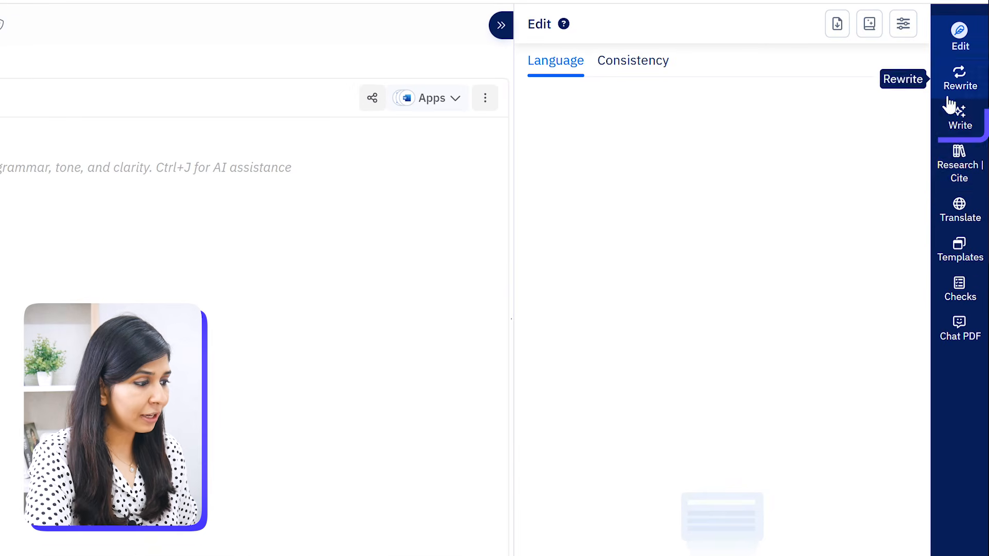
click(961, 120)
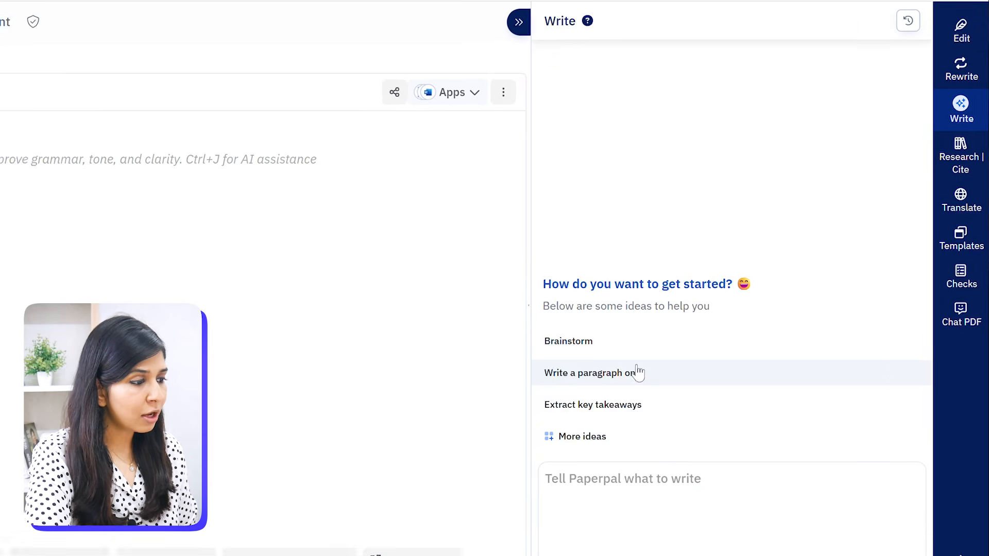
click(577, 467)
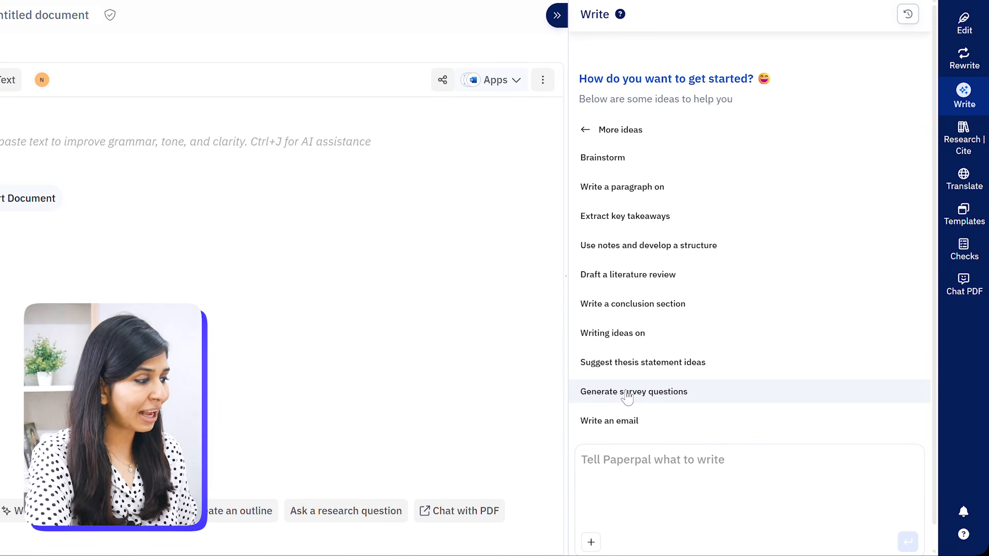
click(663, 253)
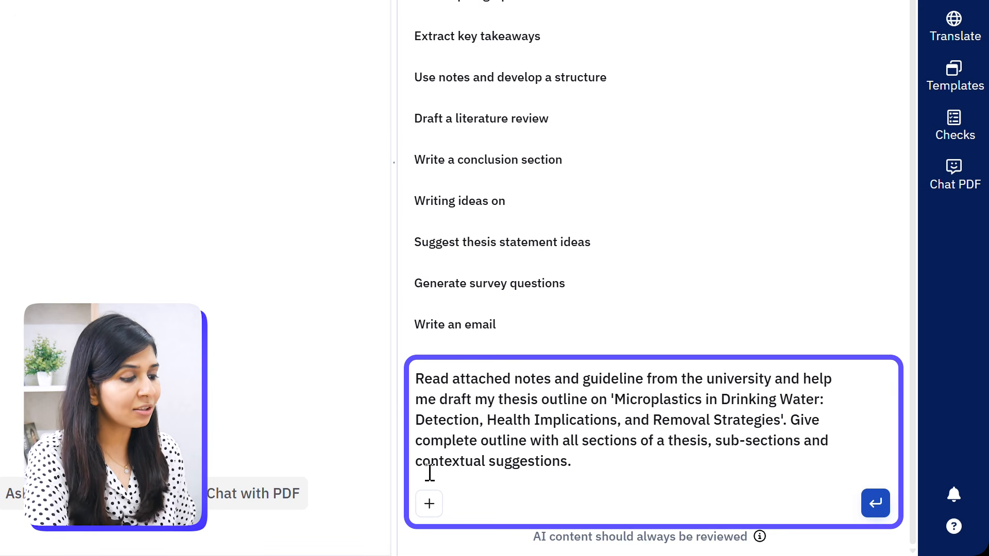
- Attach the thesis notes PDF and Specifications-for-Thesis-Preparation-2022-2023-for-PDF to the outline prompt and send it
click(436, 507)
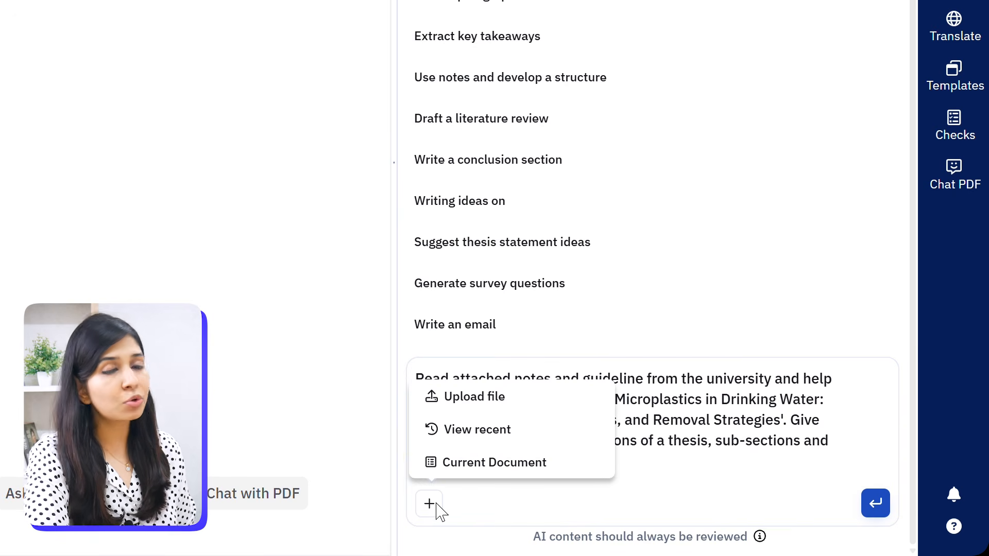
click(474, 396)
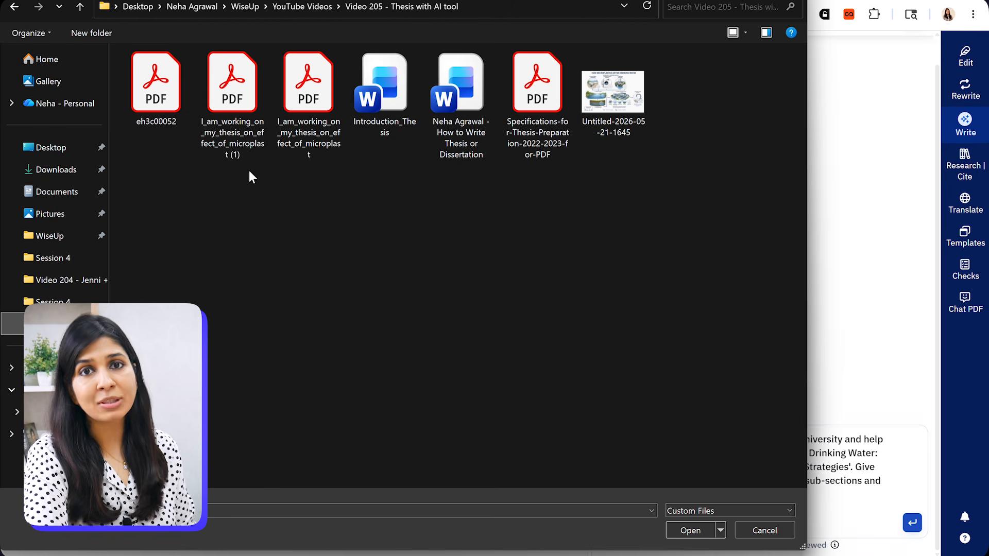
click(292, 125)
ctrl+click(533, 153)
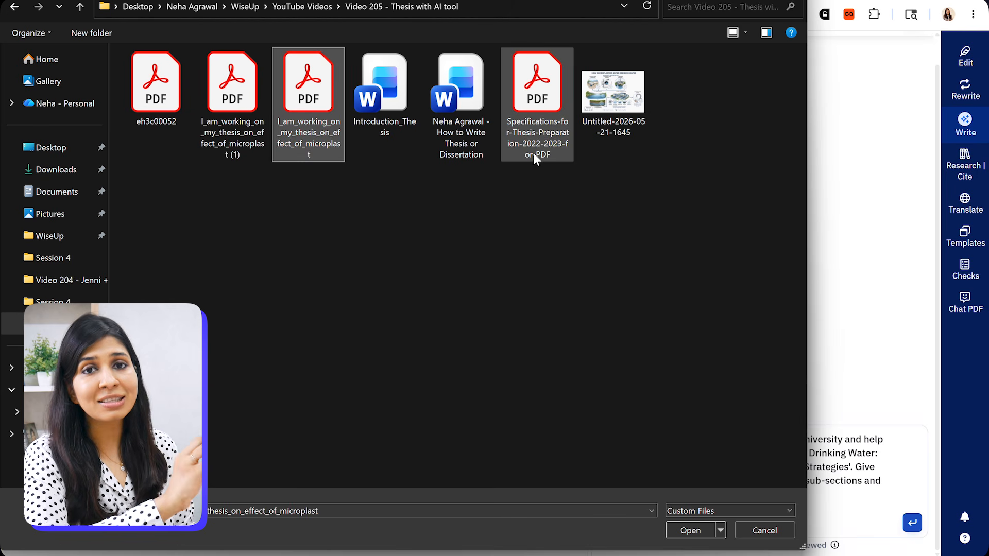
click(676, 529)
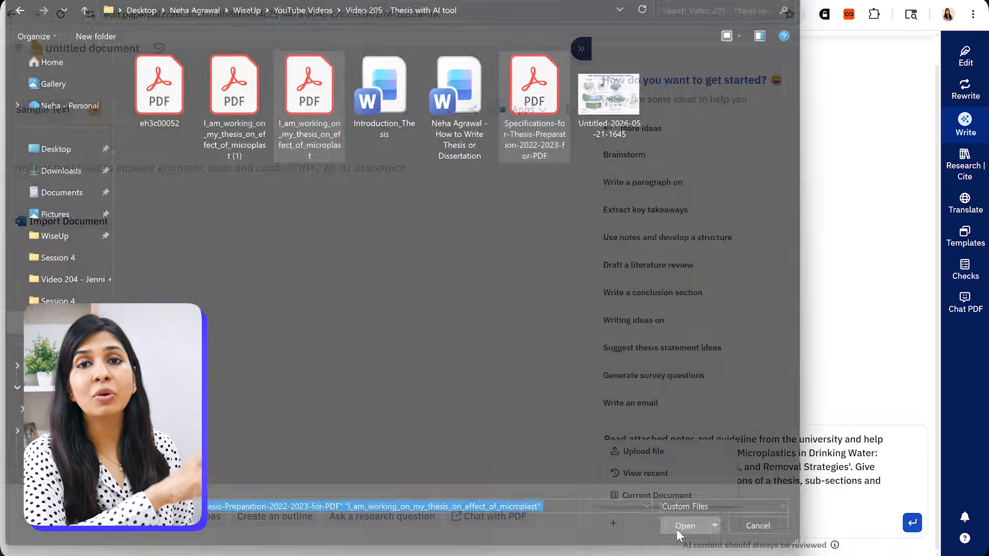
click(912, 523)
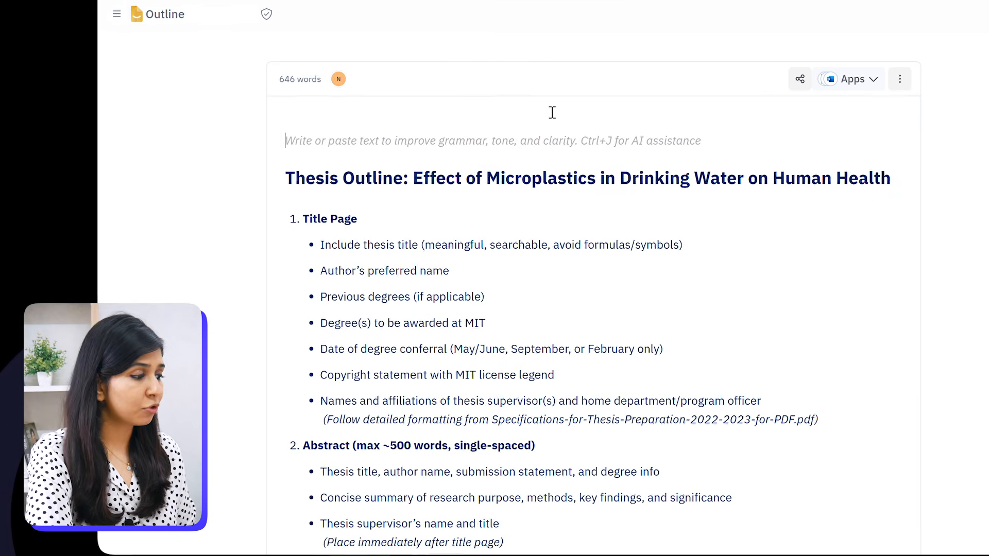
- Scroll through the generated thesis outline from the title page down to the results section
click(571, 141)
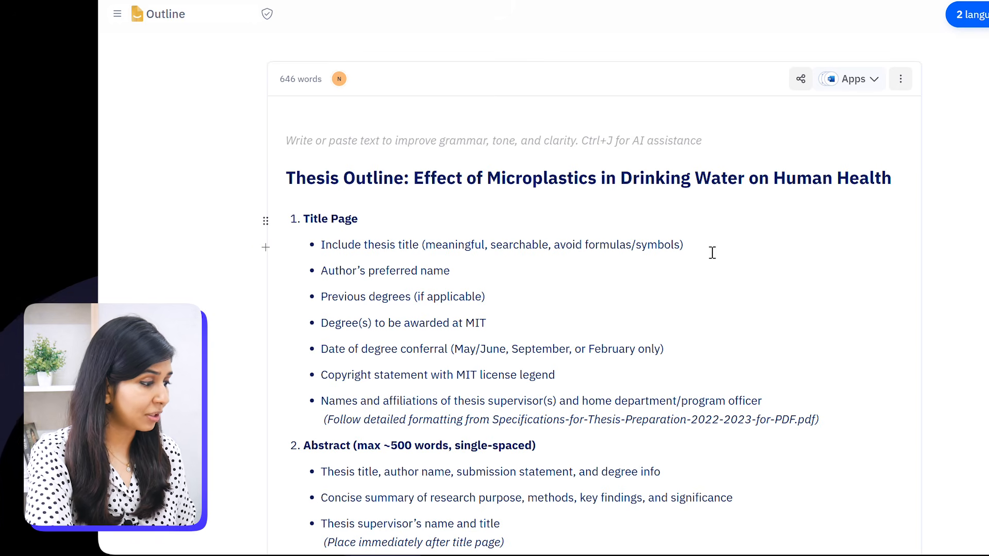
scroll(755, 301, down, 3)
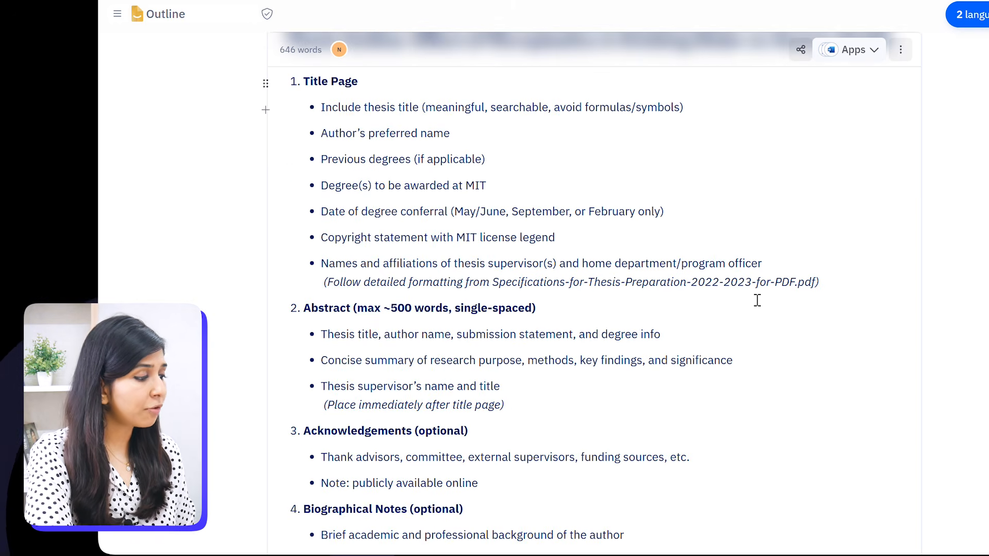
scroll(758, 301, down, 4)
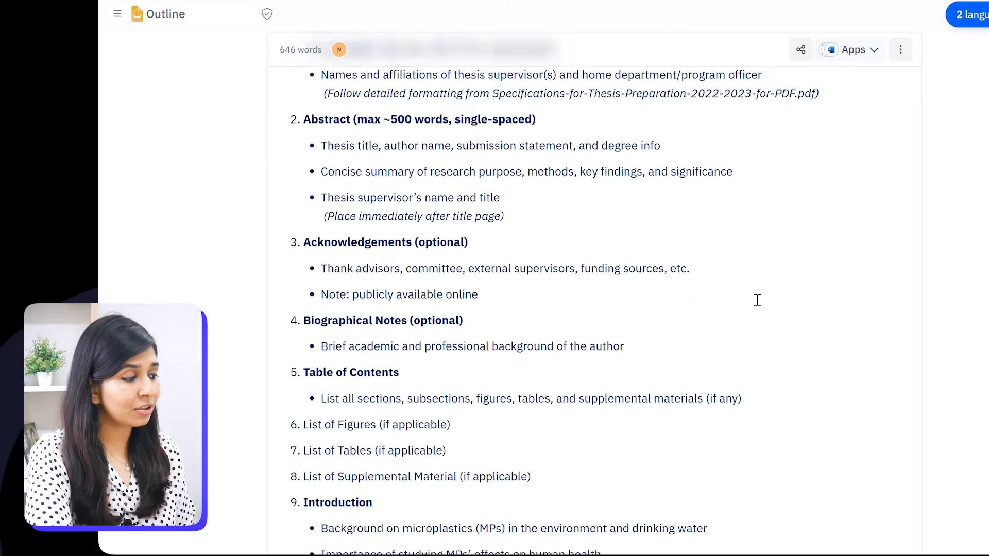
scroll(758, 300, down, 4)
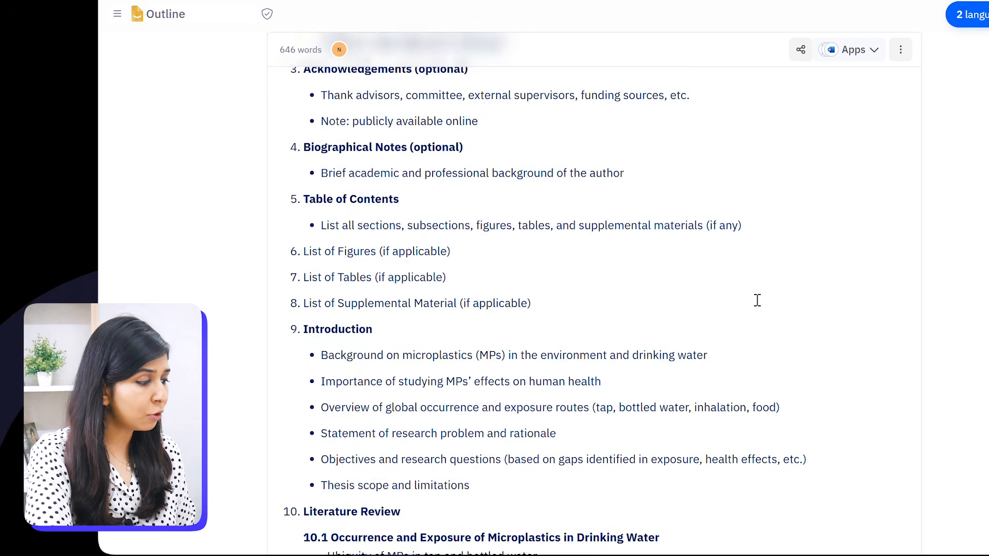
scroll(757, 300, down, 3)
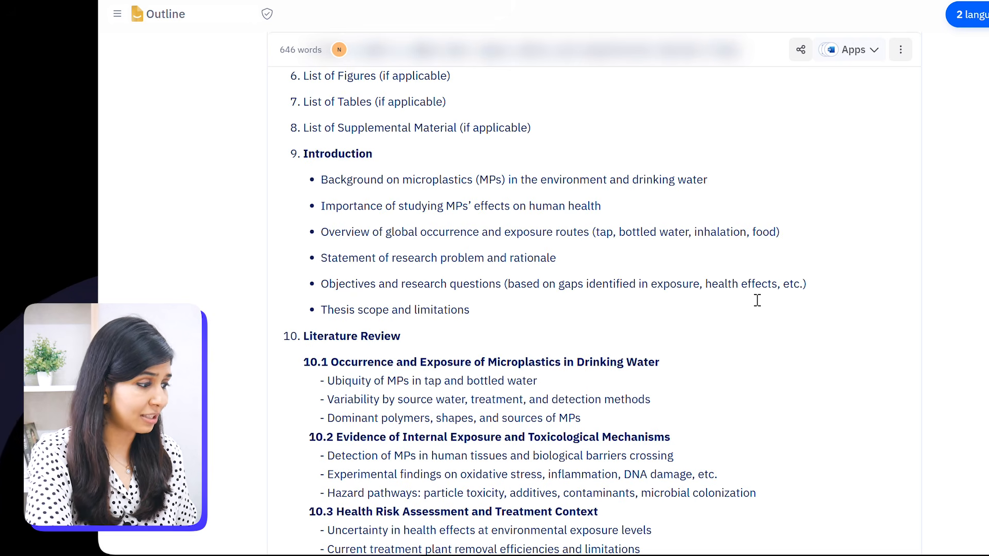
scroll(757, 301, down, 4)
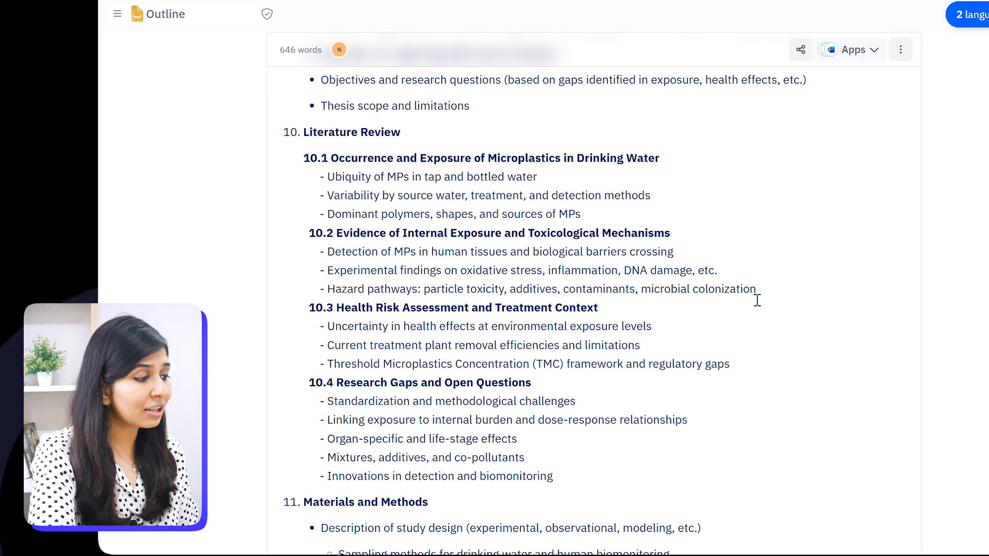
scroll(757, 300, down, 5)
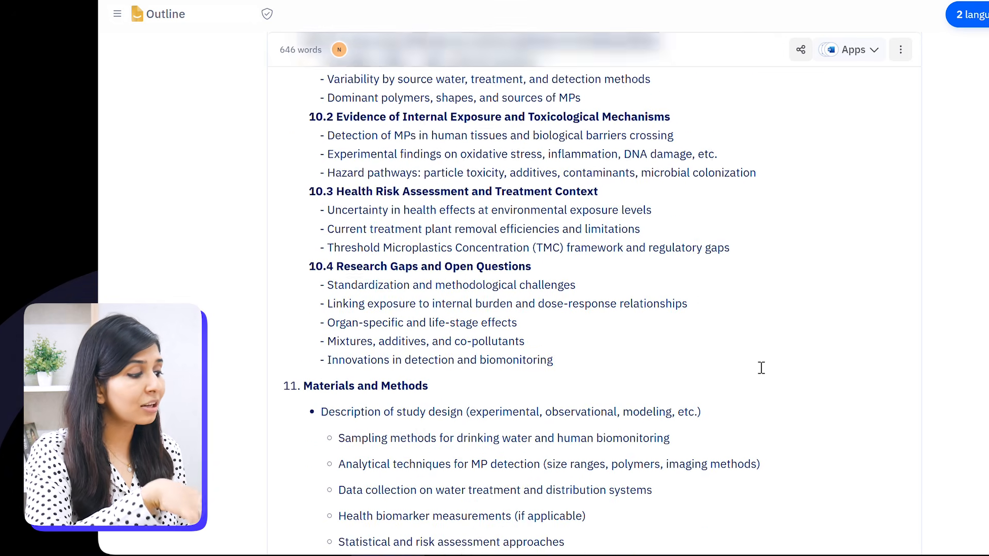
scroll(762, 368, down, 6)
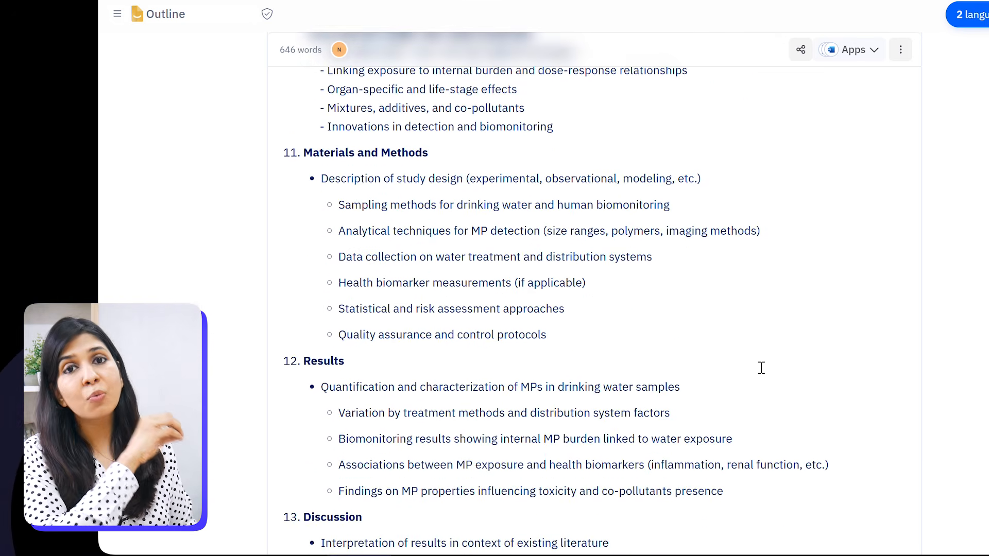
scroll(761, 368, down, 4)
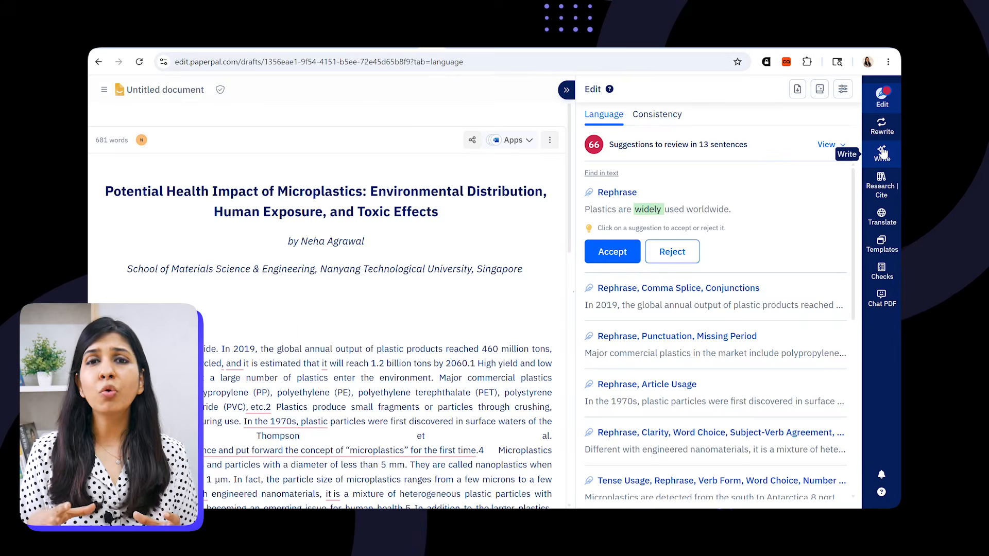
click(882, 152)
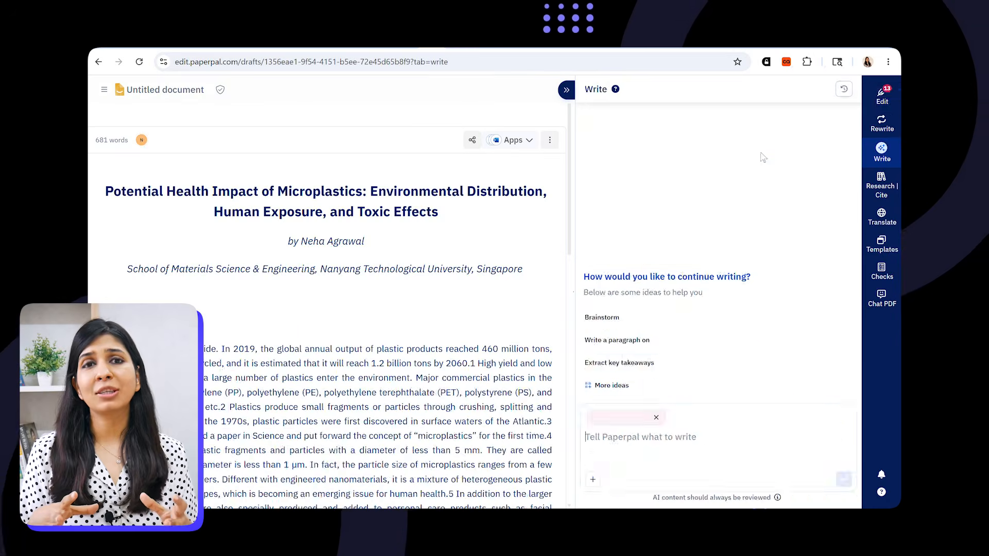
click(614, 386)
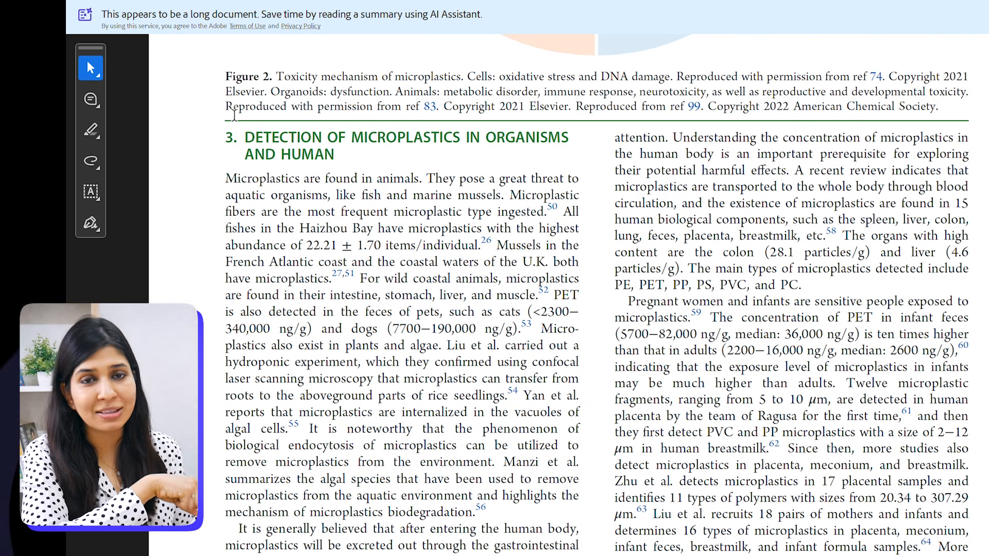
- Copy the 'Microplastics are found in animals' paragraph from the source PDF and paste it at the end of the document
drag(225, 178, 356, 281)
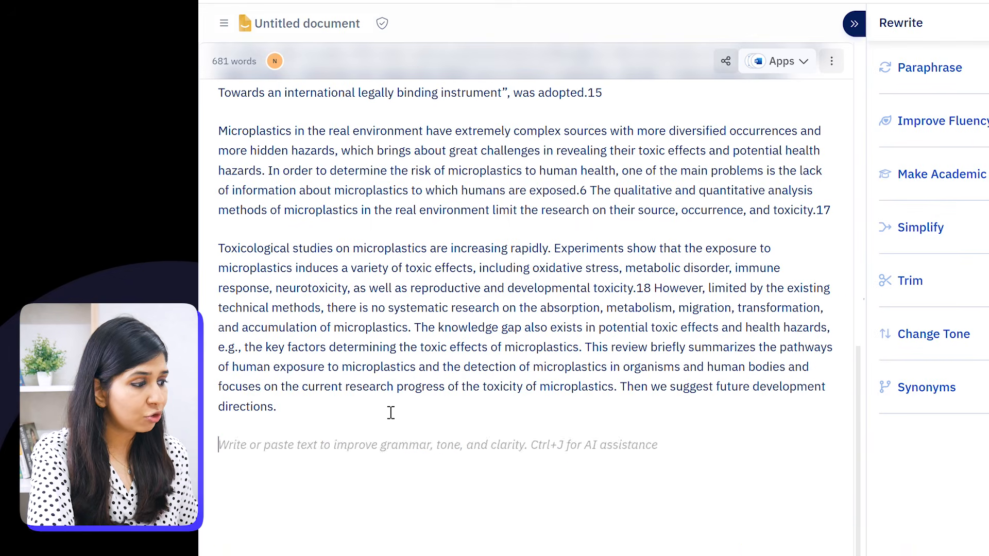
text(Microplastics are found in animals. They pose a great threat to aquatic organisms, like fish and marine mussels. Microplastic fibers are the most frequent microplastic type ingested.50 All fishes in the Haizhou Bay have microplastics with the highest abundance of 22.21 ± 1.70 items/individual.26 Mussels in the French Atlantic coast and the coastal waters of the U.K. both have microplastics.27,)
- Select the pasted paragraph, paraphrase it with the Rewrite tool and replace it with the generated version
scroll(361, 448, down, 2)
drag(342, 484, 217, 367)
click(930, 68)
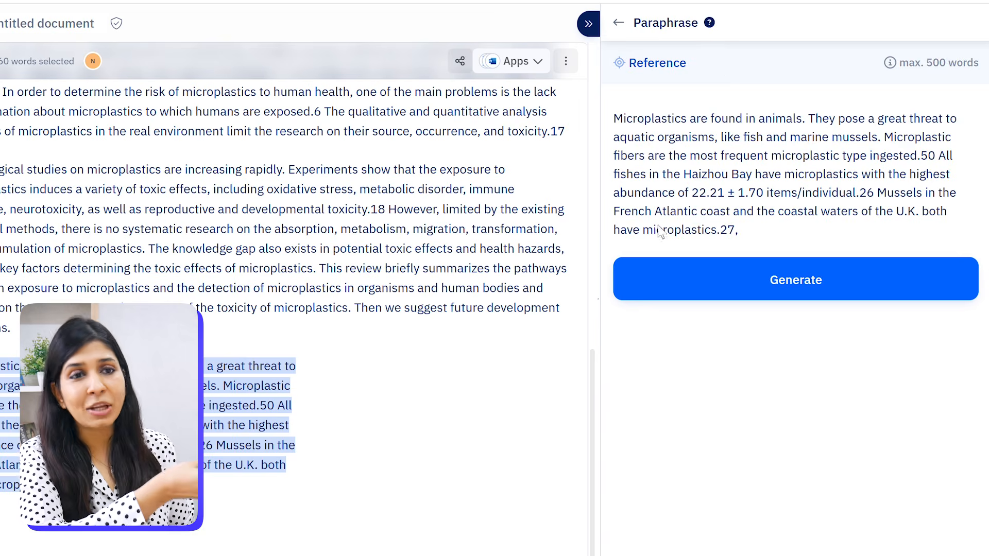
click(713, 280)
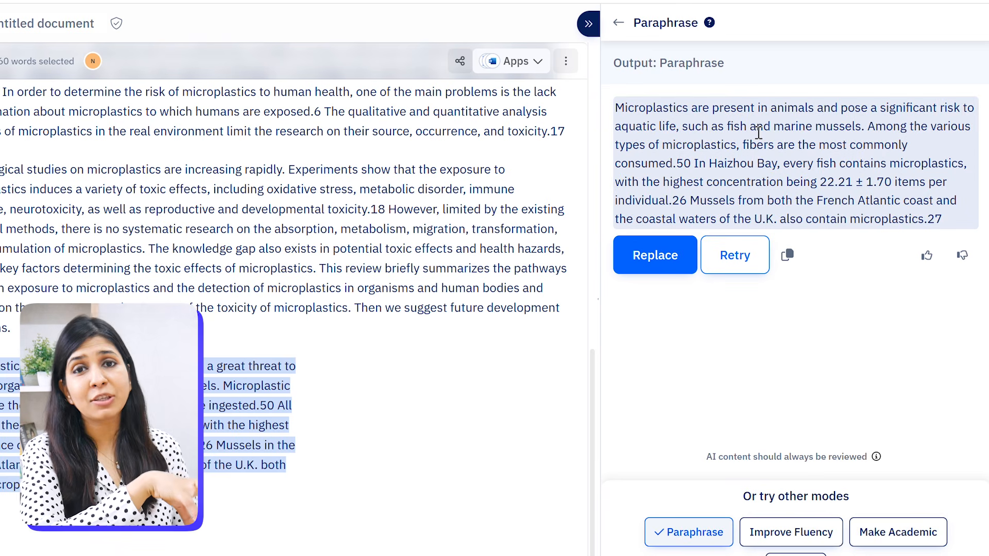
click(656, 251)
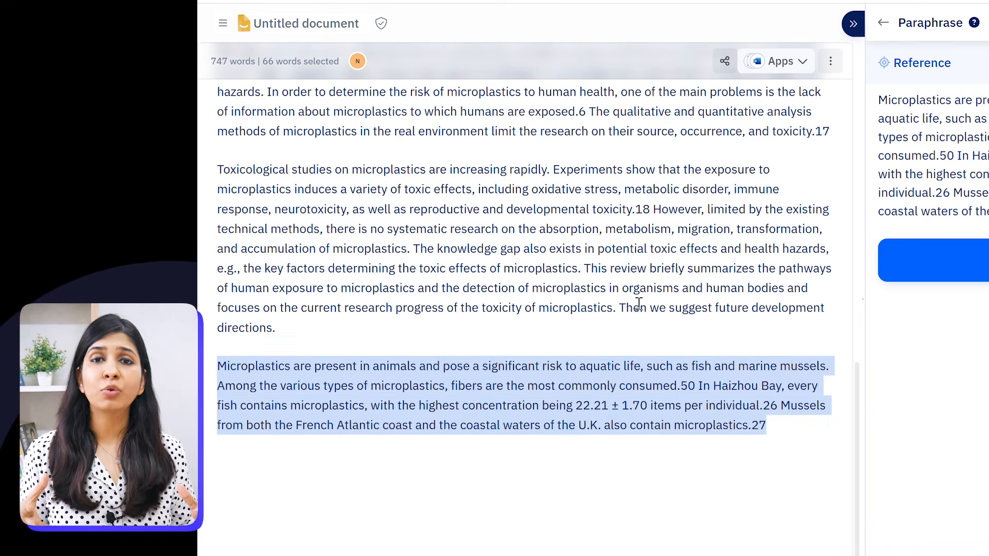
click(652, 366)
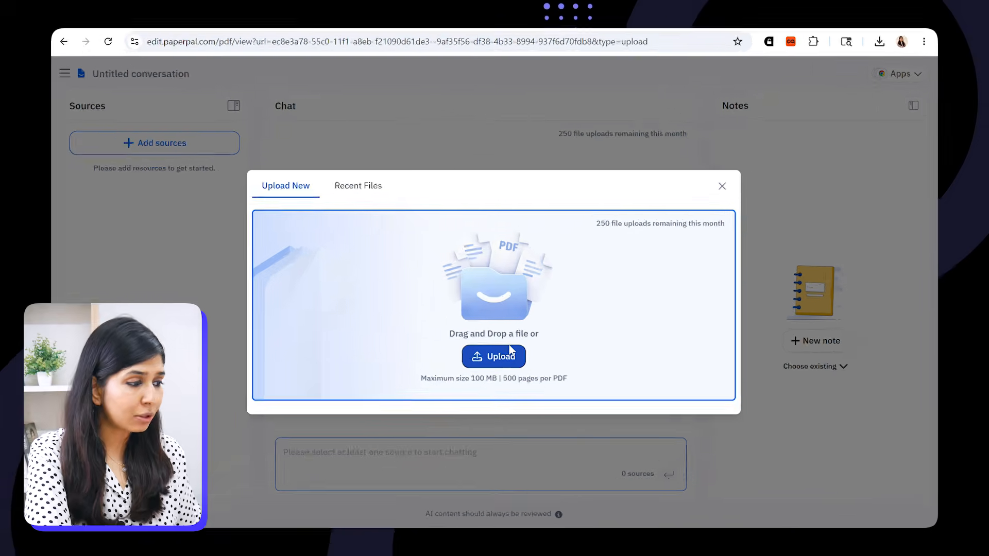
- Upload all four PDFs from the Literature folder to Paperpal's Chat PDF
click(507, 341)
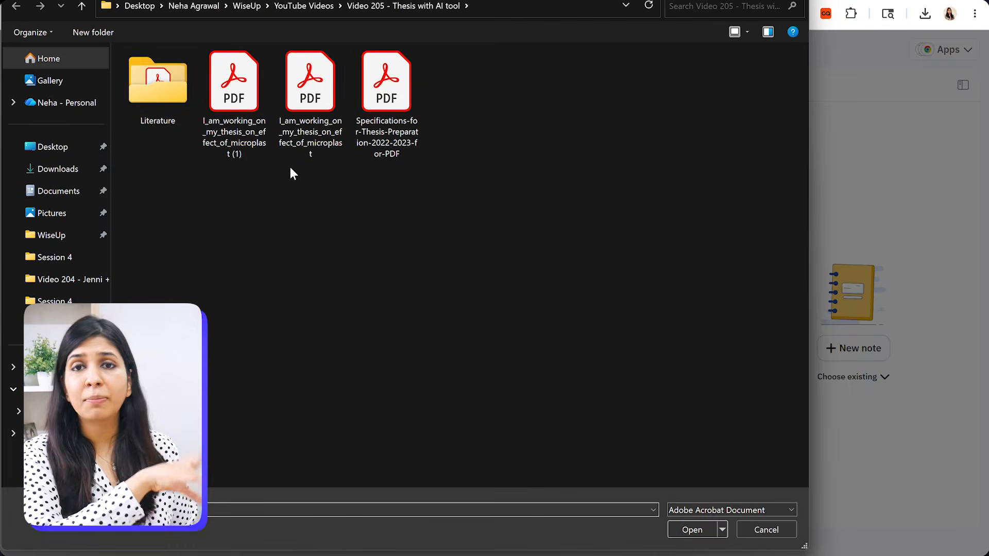
double_click(149, 74)
drag(220, 177, 187, 46)
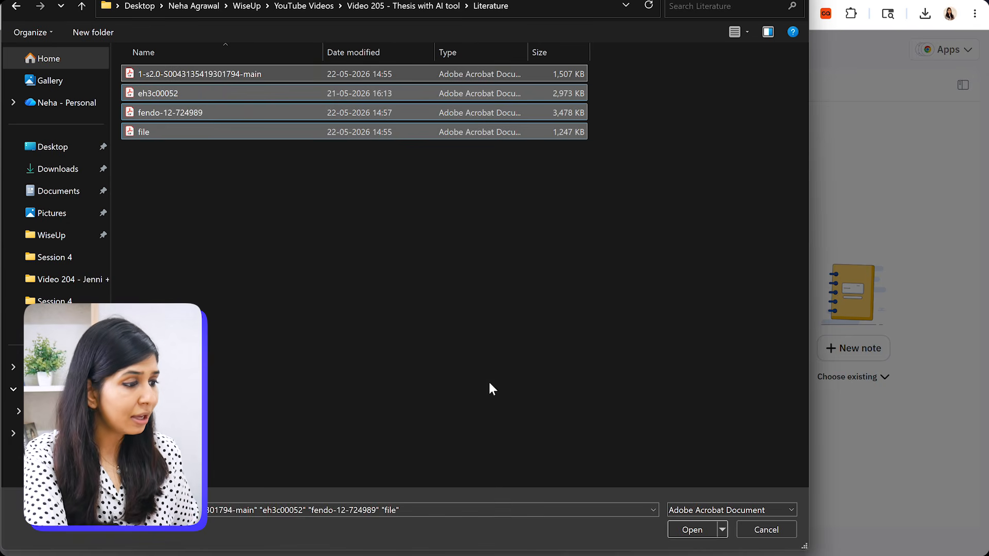
click(692, 531)
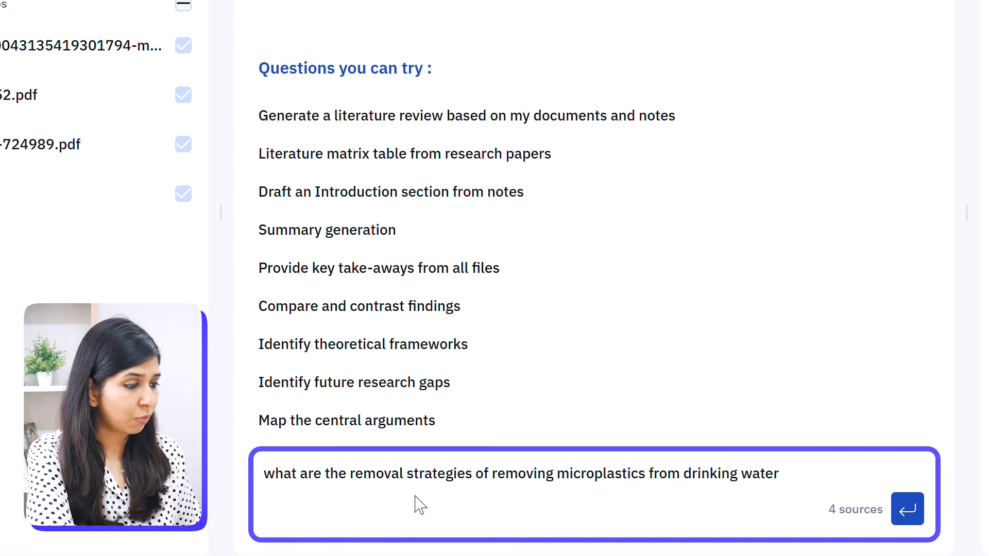
- Ask Chat PDF what the removal strategies are for removing microplastics from drinking water and read through the answer
click(901, 513)
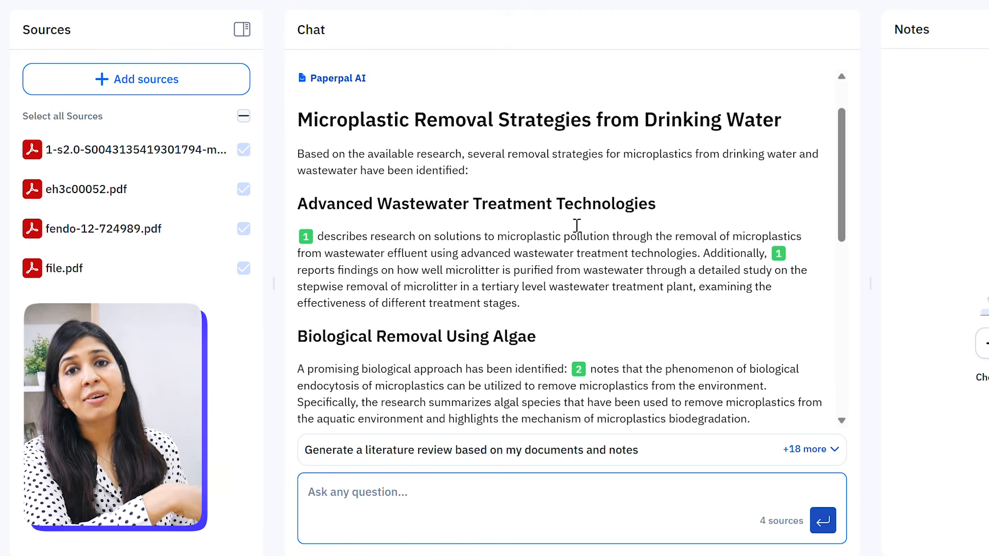
scroll(574, 224, down, 3)
scroll(577, 225, down, 6)
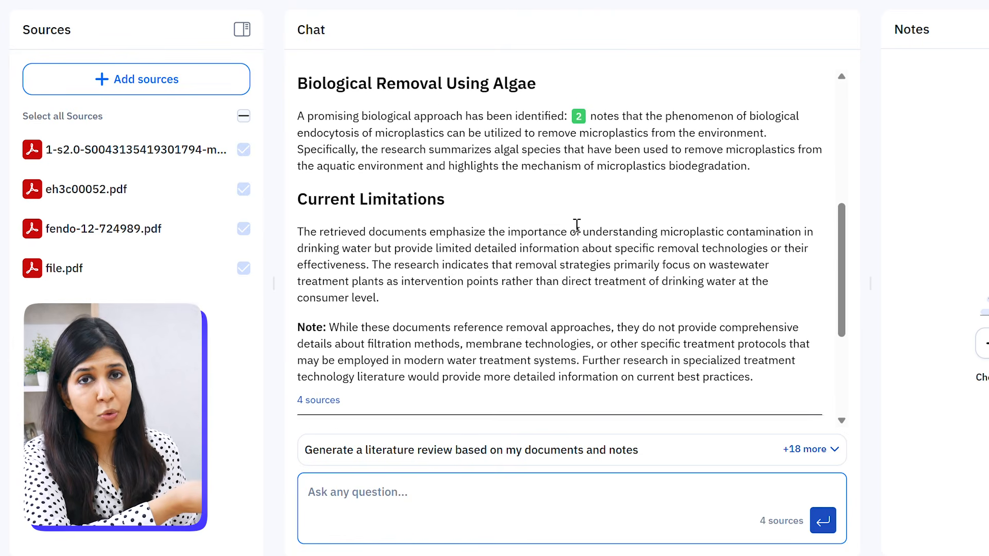
scroll(577, 225, up, 7)
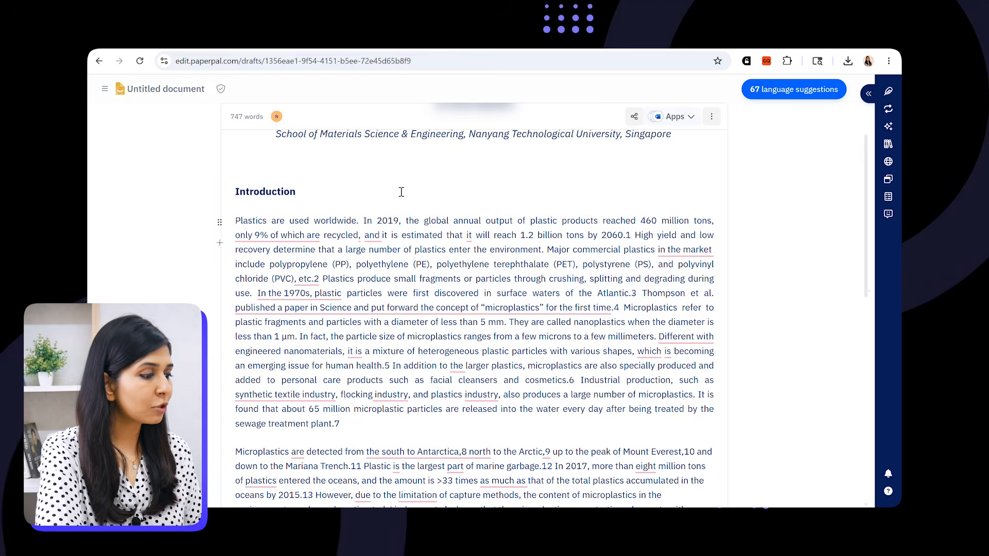
scroll(574, 332, down, 2)
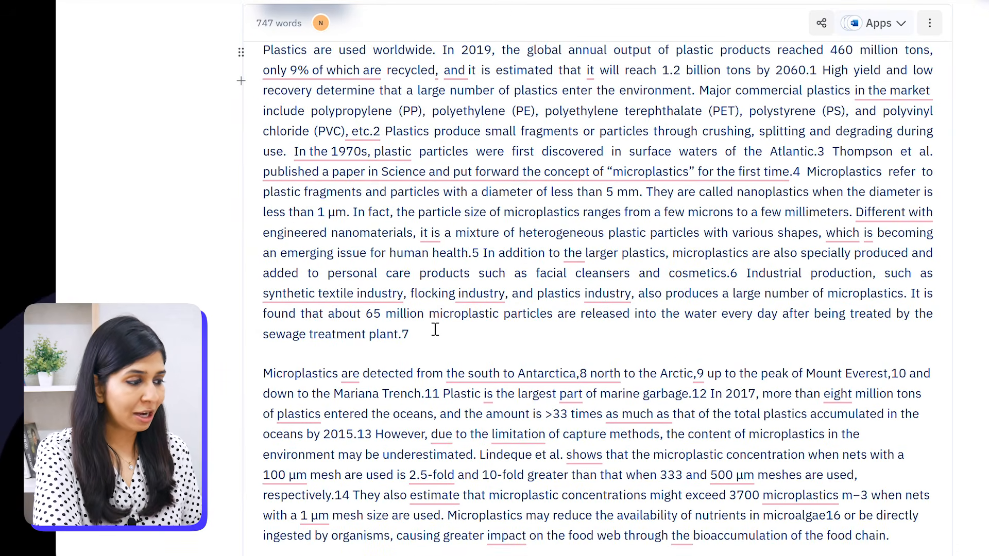
- Select the paragraph ending 'sewage treatment plant.7' and cite the suggested paper 'Microplastic threat to aquatic ecosystems of the municipal wastewater treatment plant'
drag(430, 337, 746, 273)
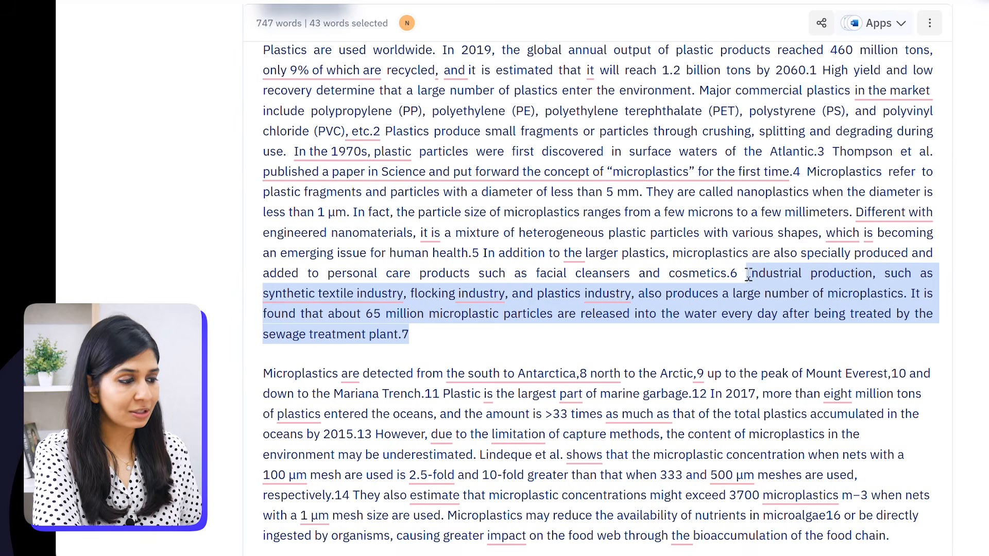
click(397, 241)
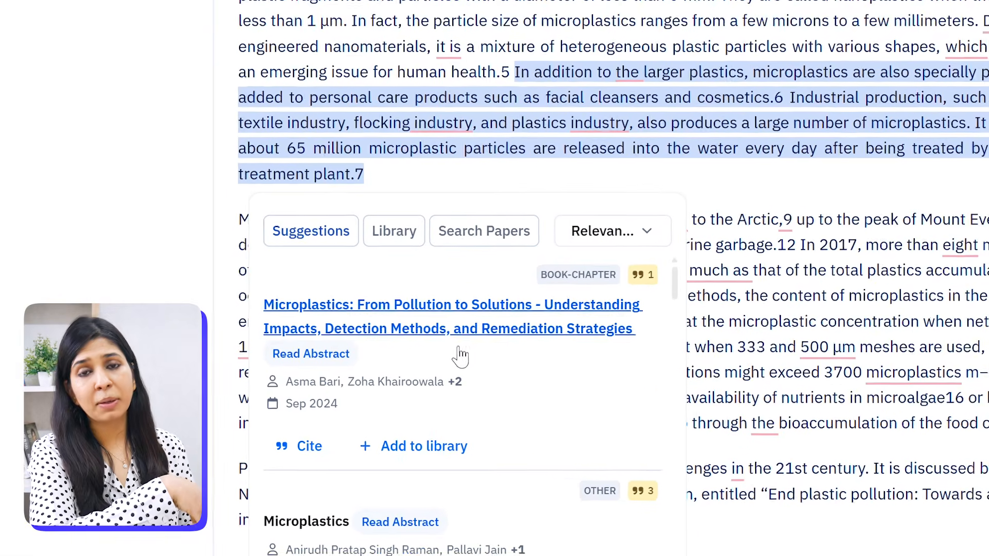
scroll(448, 399, down, 4)
scroll(469, 343, down, 4)
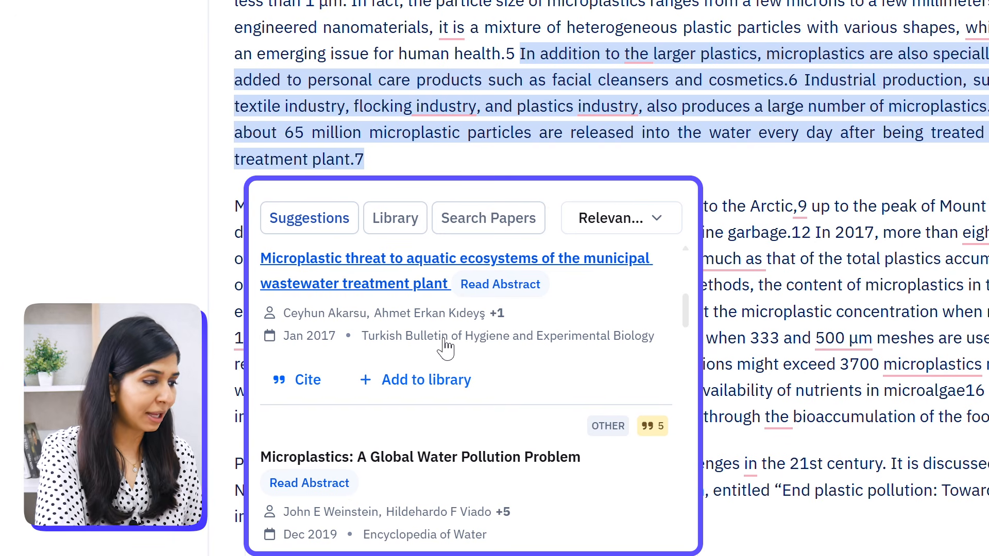
click(316, 381)
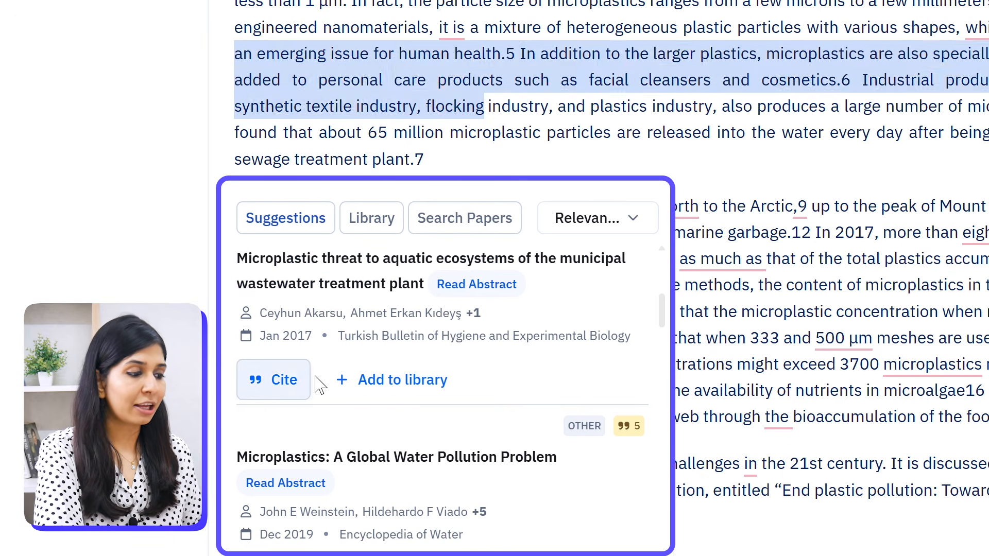
click(760, 173)
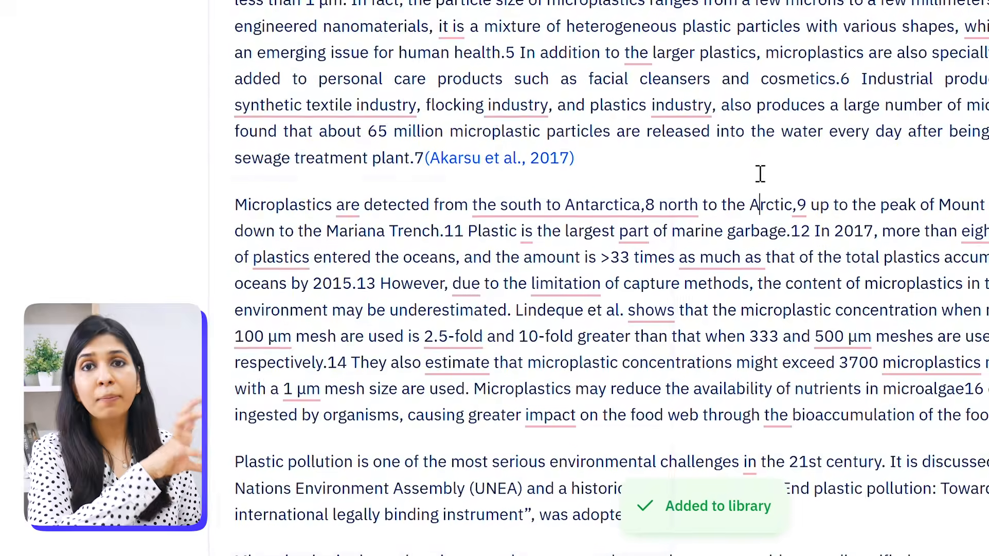
- Scroll through the Illustrae scientific figure generator homepage to review its features
scroll(759, 173, down, 8)
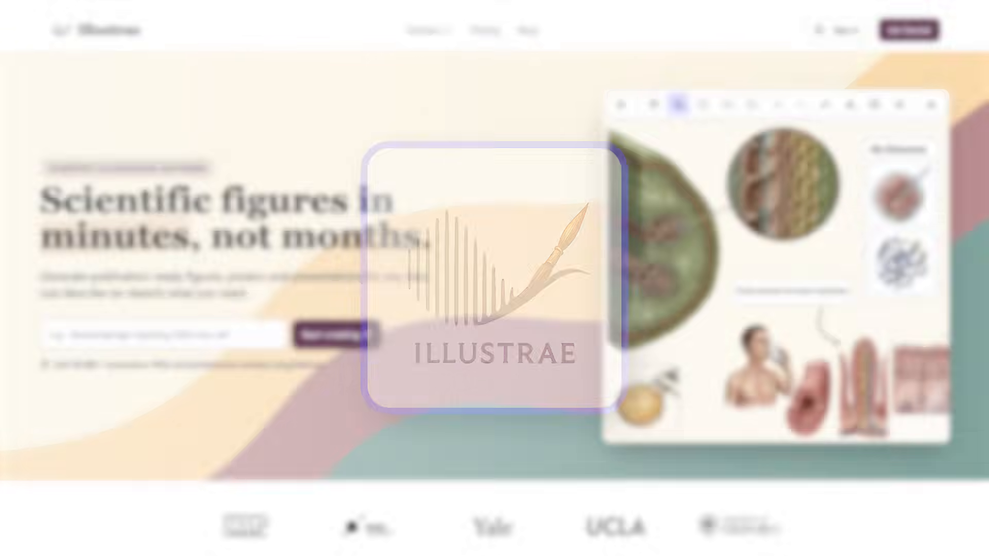
scroll(495, 278, down, 5)
scroll(495, 279, down, 3)
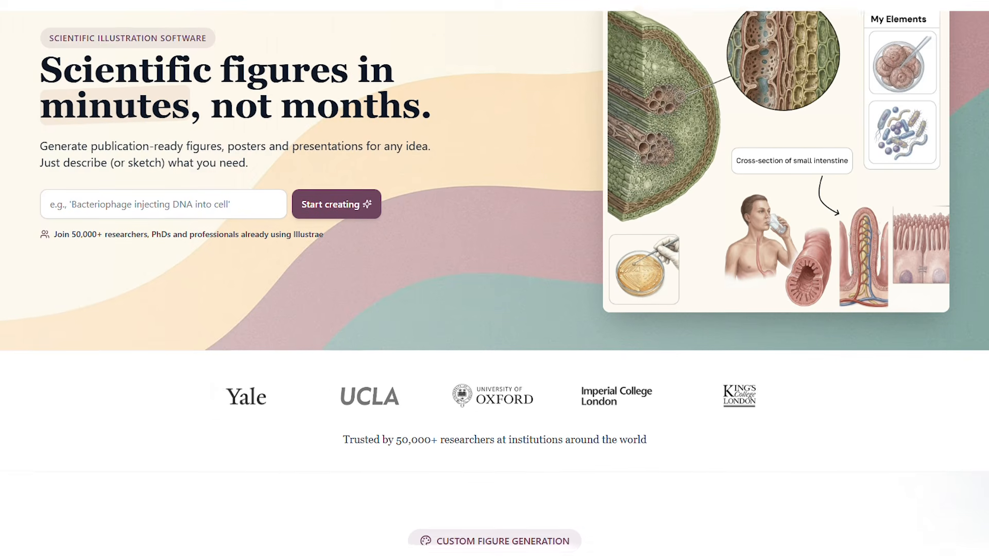
scroll(494, 278, down, 3)
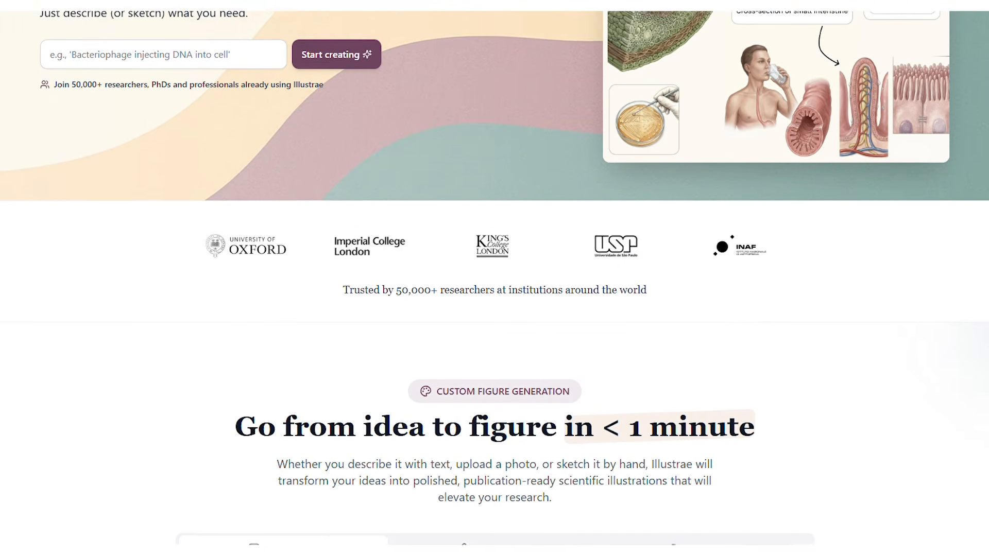
scroll(495, 278, down, 2)
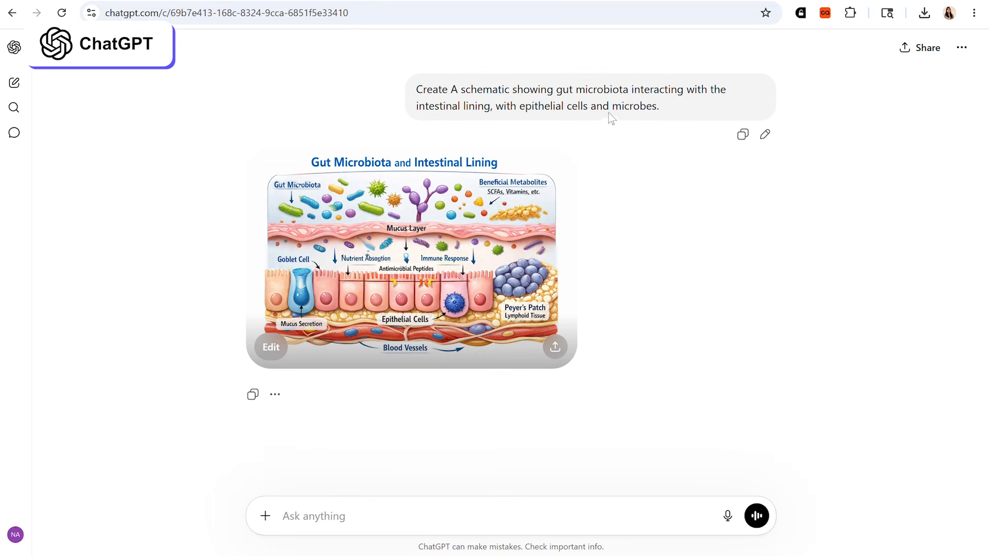
- Open the generated gut microbiota and intestinal lining schematic in ChatGPT's image editor
click(447, 217)
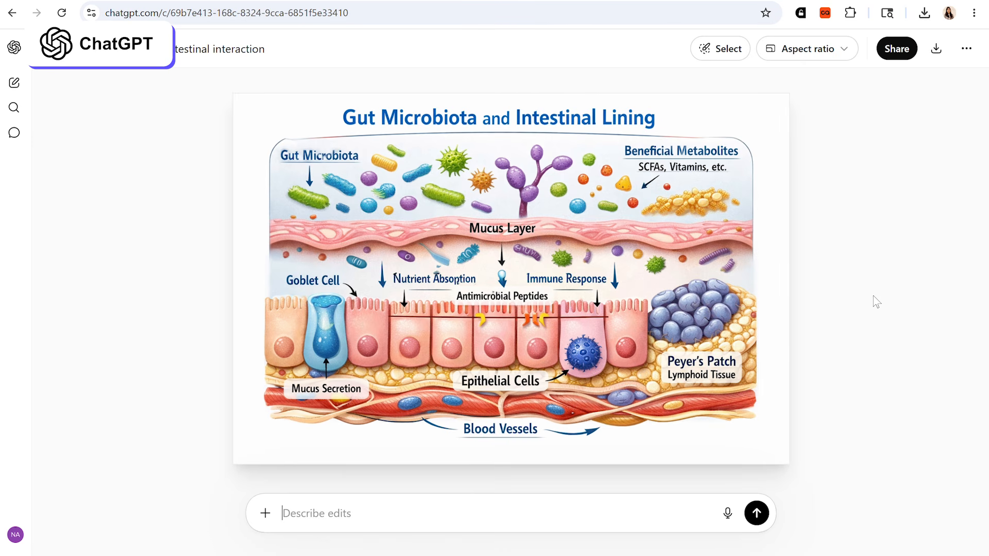